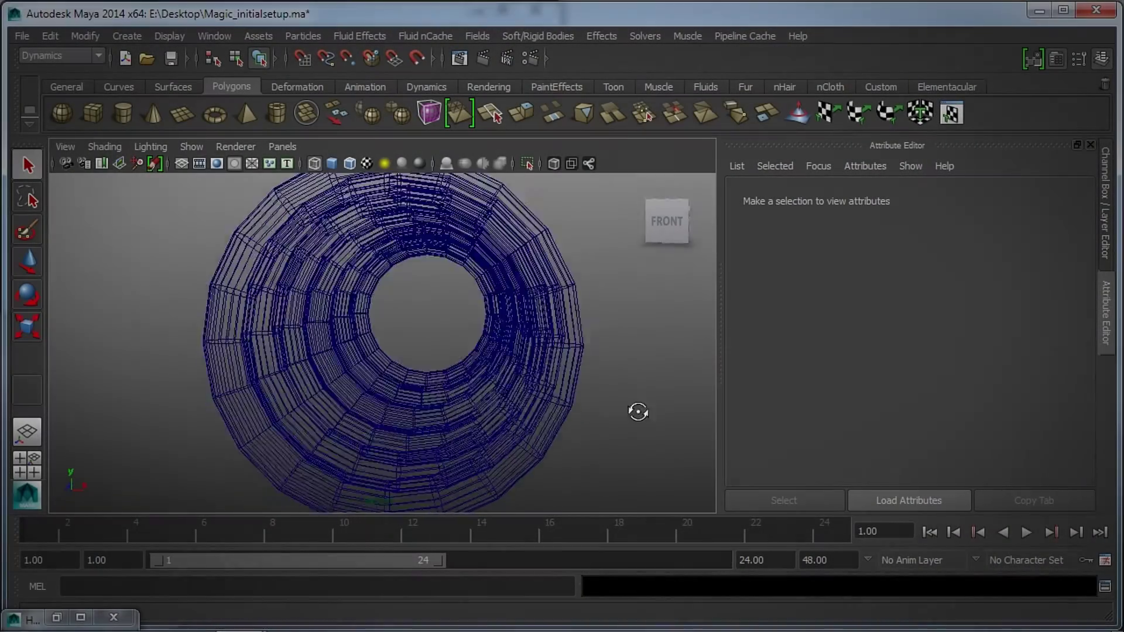
Combine all six torus rings into a single polygon mesh
alt+drag(638, 412, 560, 419)
scroll(568, 416, down, 2)
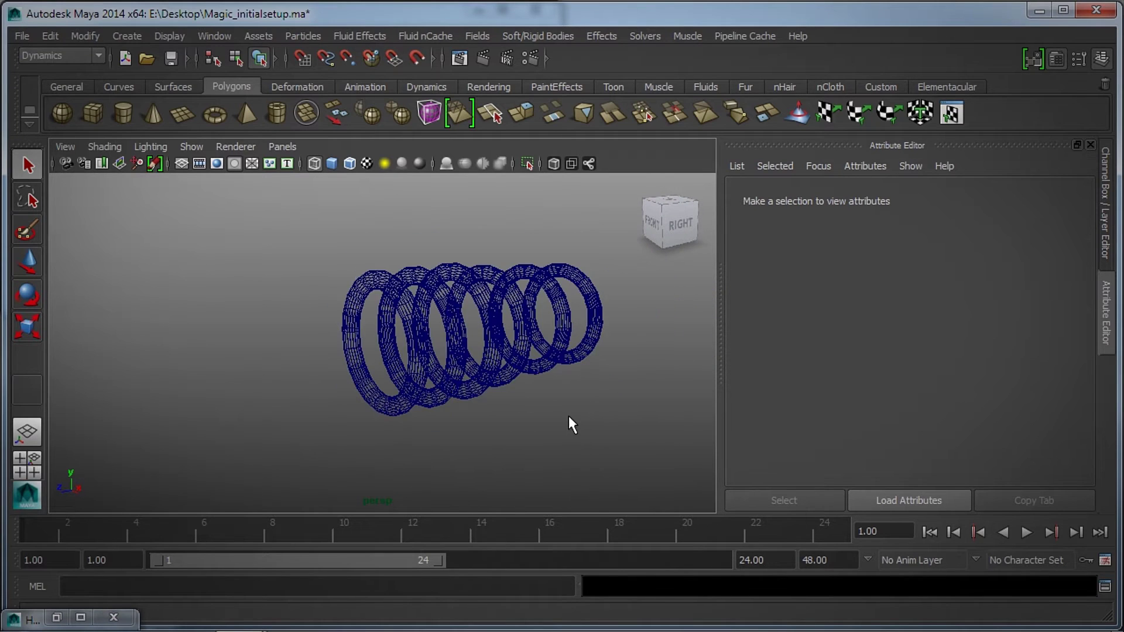
scroll(568, 406, up, 2)
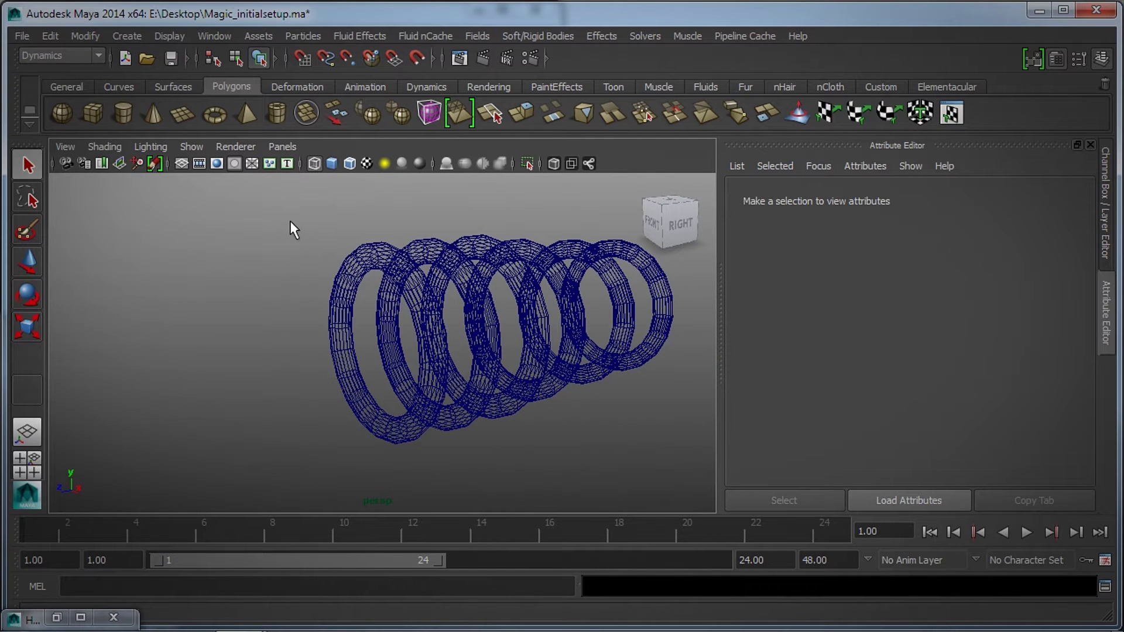
drag(287, 237, 699, 466)
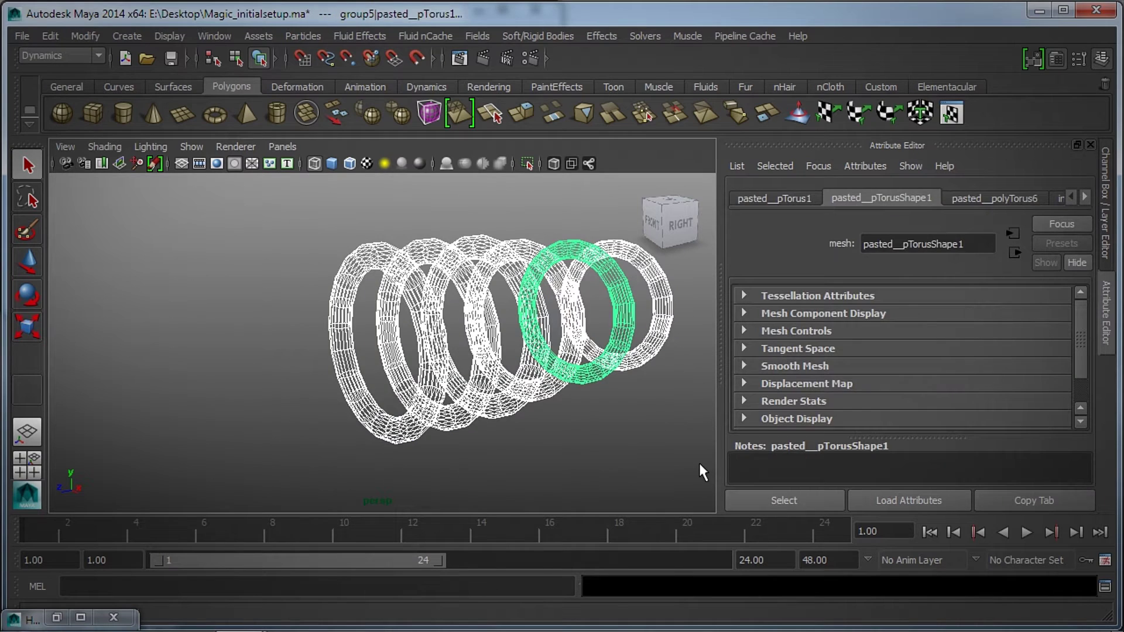
click(308, 108)
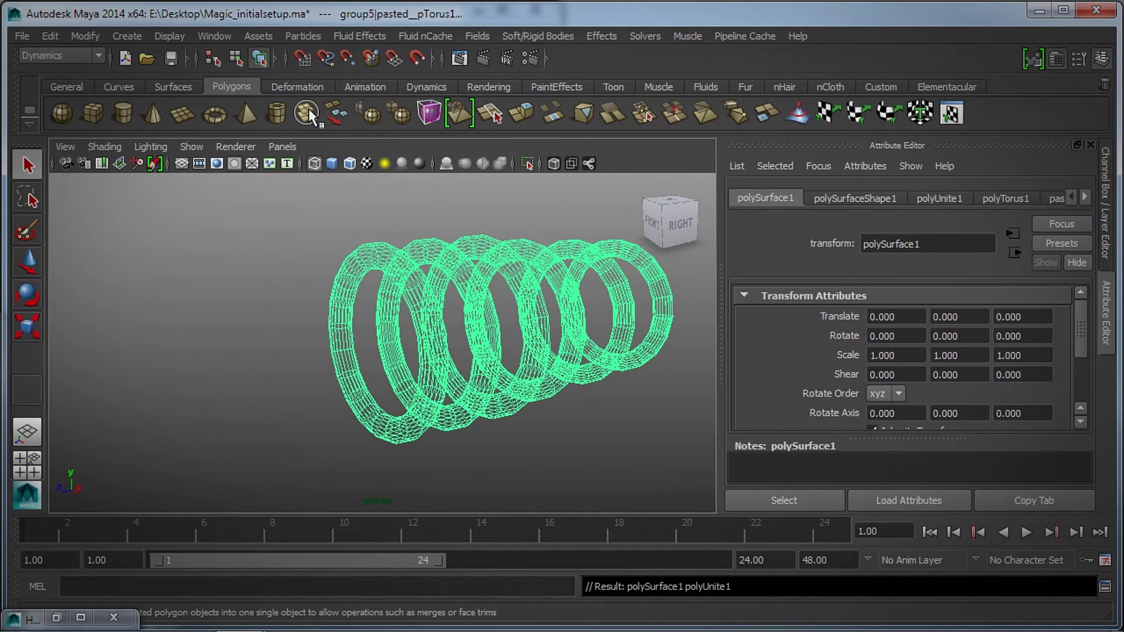
Create an Elementacular Cloud Shader and assign it to the combined ring mesh, viewed from the front through the rings
alt+drag(261, 434, 389, 409)
scroll(389, 410, up, 5)
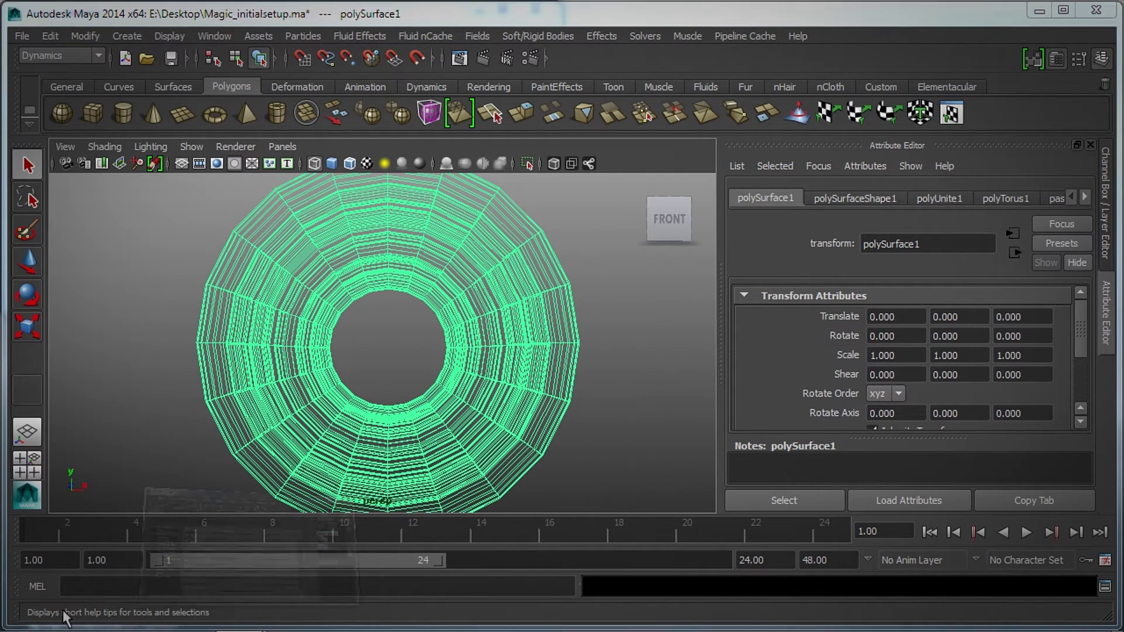
click(81, 618)
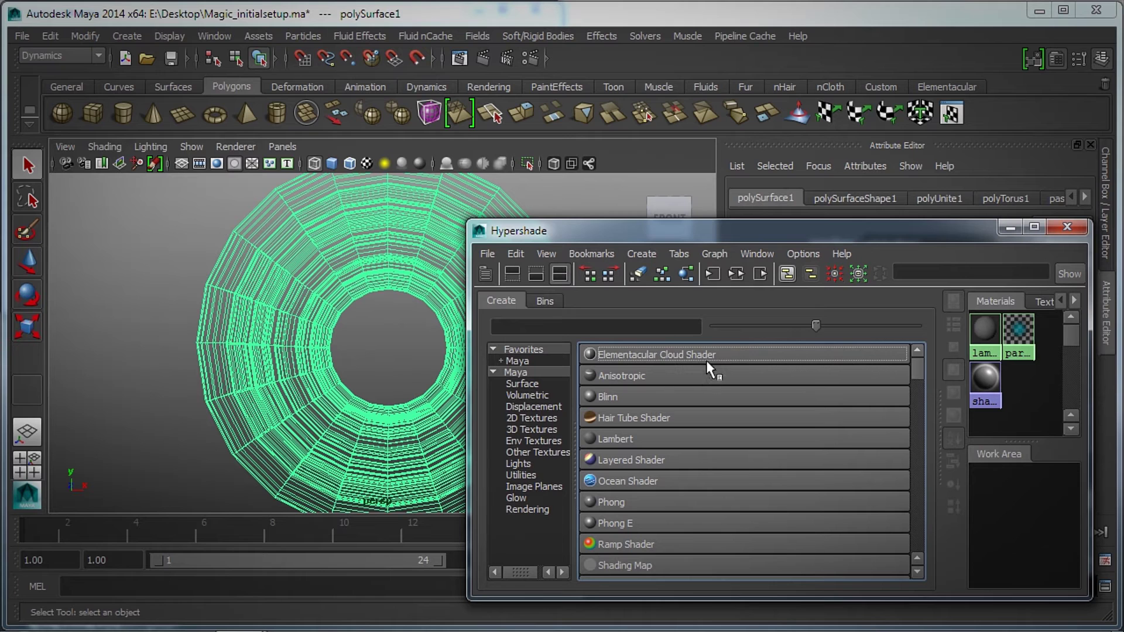
middle_drag(706, 360, 270, 353)
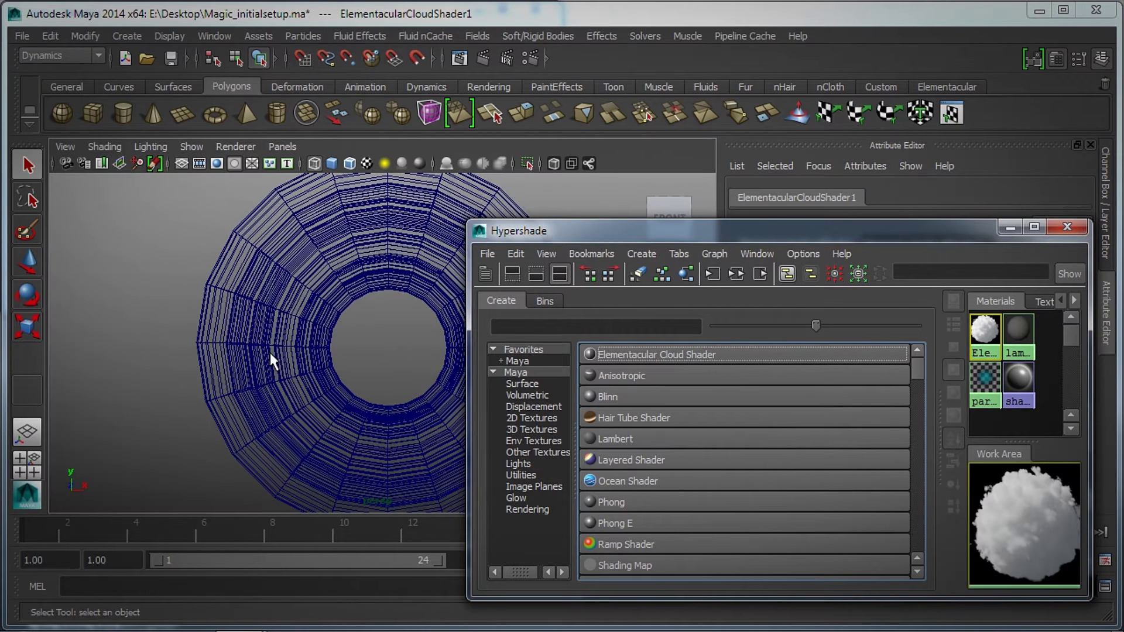
click(1067, 227)
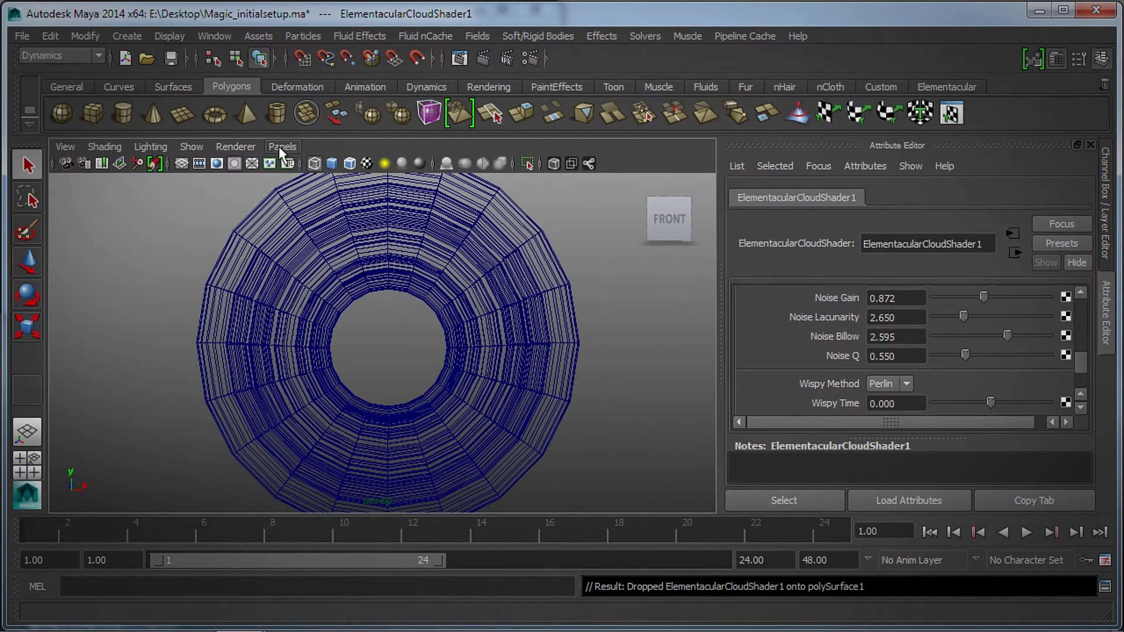
Display the perspective view in Viewport 2.0 with smooth shading and textures so the cloud material is drawn
click(253, 145)
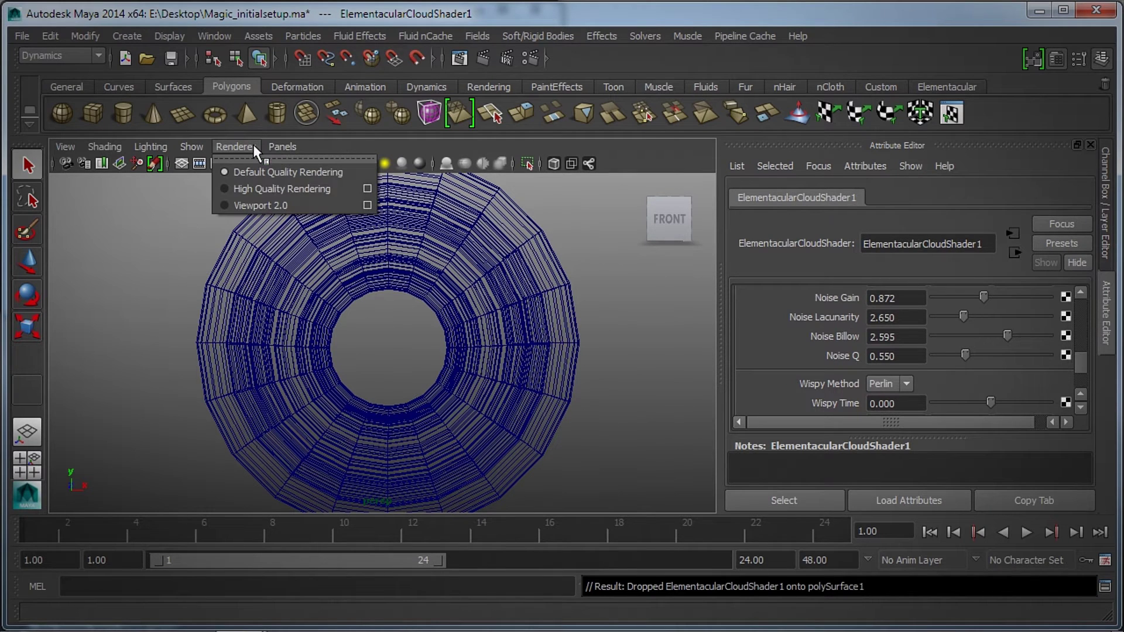
click(254, 205)
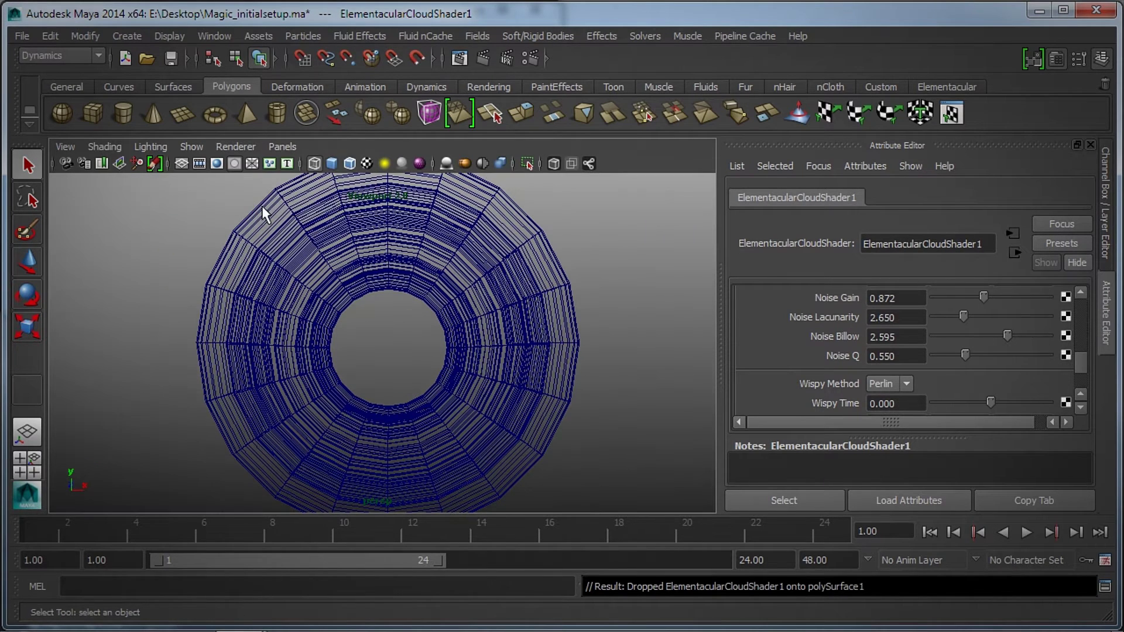
click(333, 165)
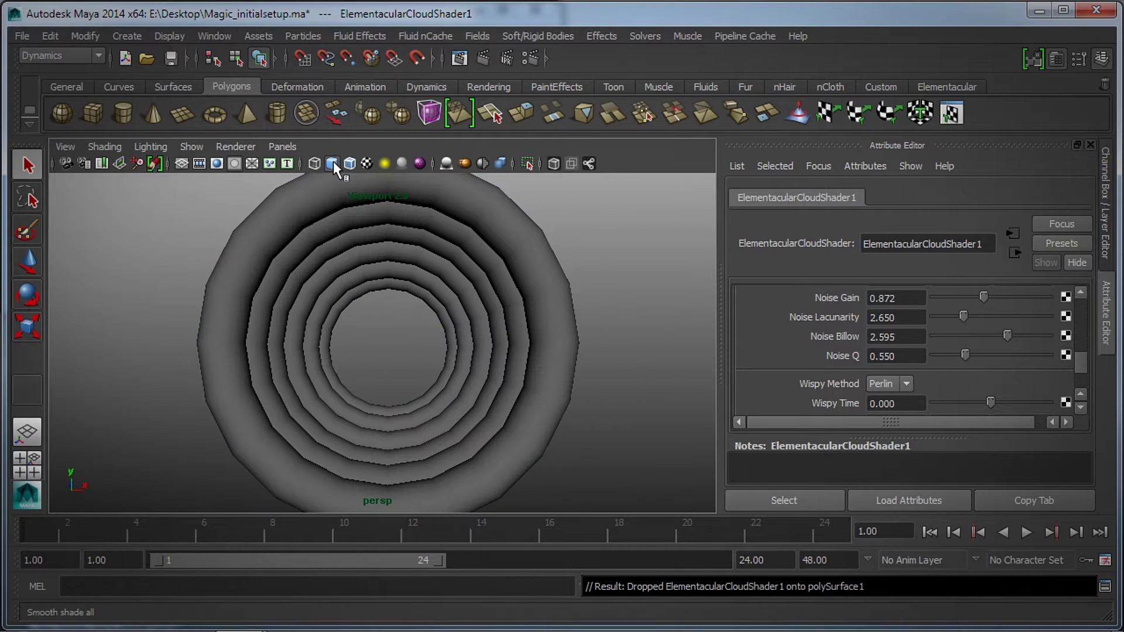
click(368, 164)
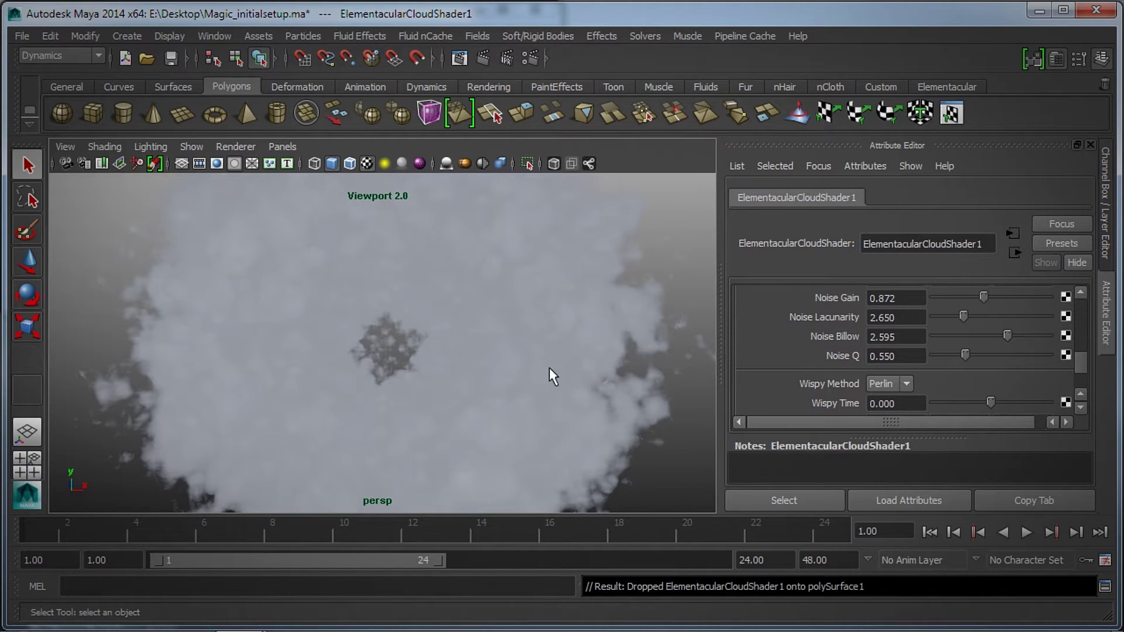
Set the mesh's cloud shader to a Distance Resolution of 121 and 7 Dilation Layers
click(515, 360)
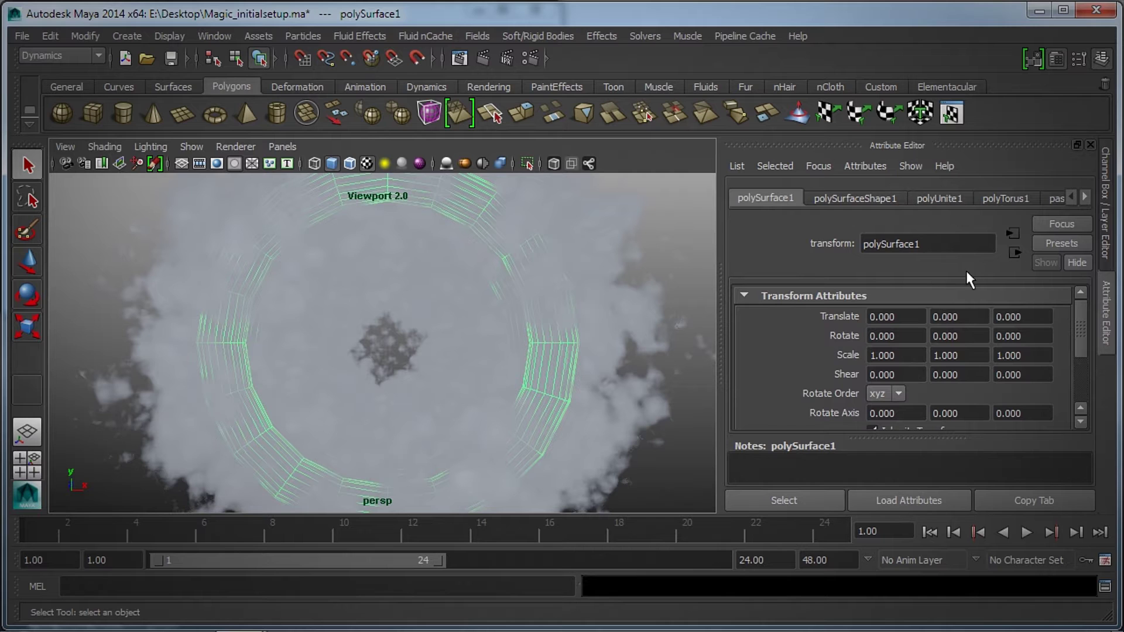
click(1087, 198)
click(1087, 198)
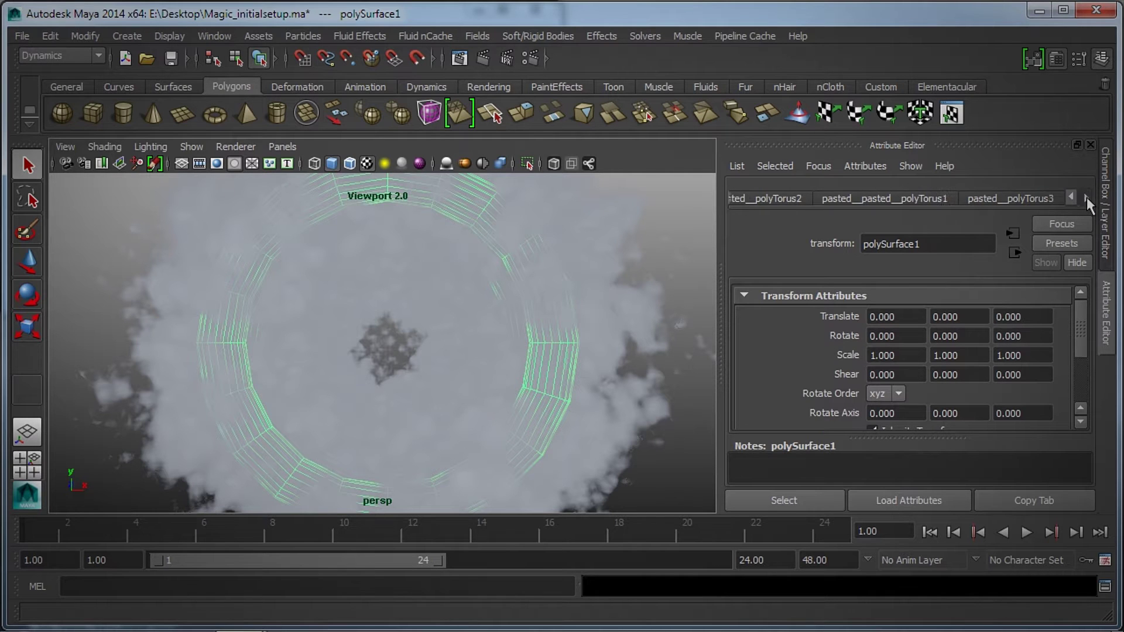
click(1086, 198)
click(1087, 198)
click(998, 198)
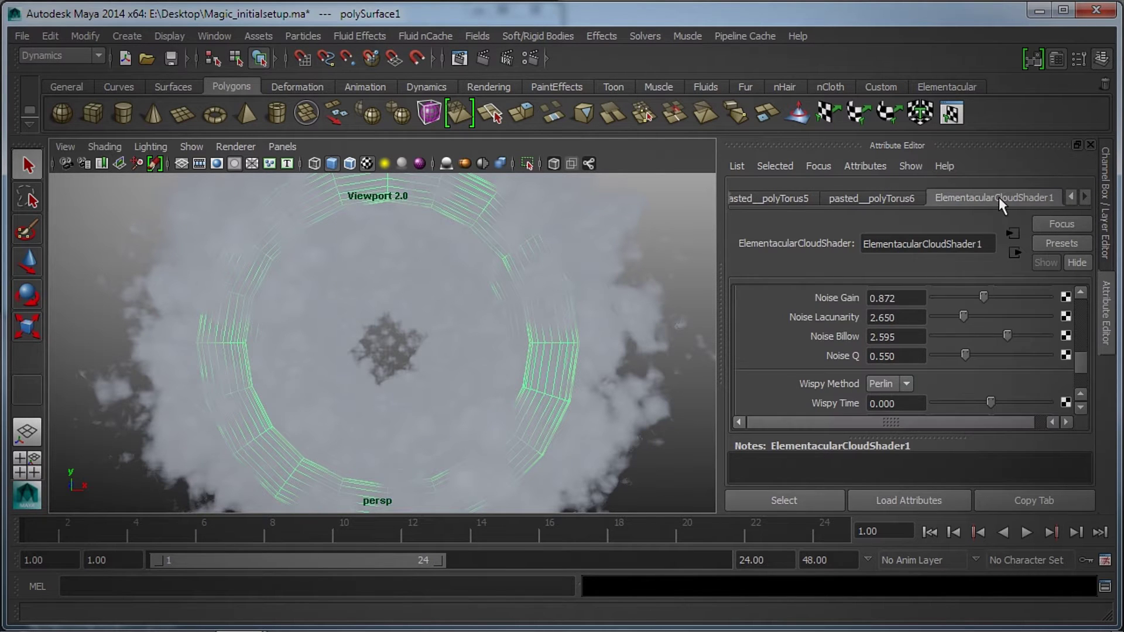
scroll(951, 325, up, 10)
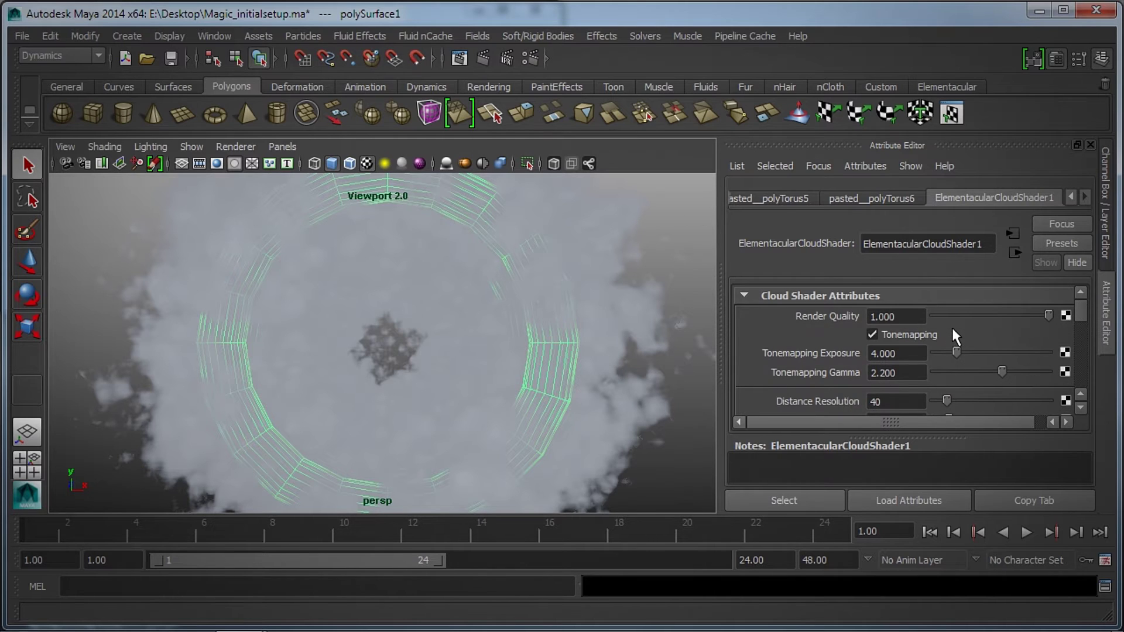
scroll(956, 350, down, 3)
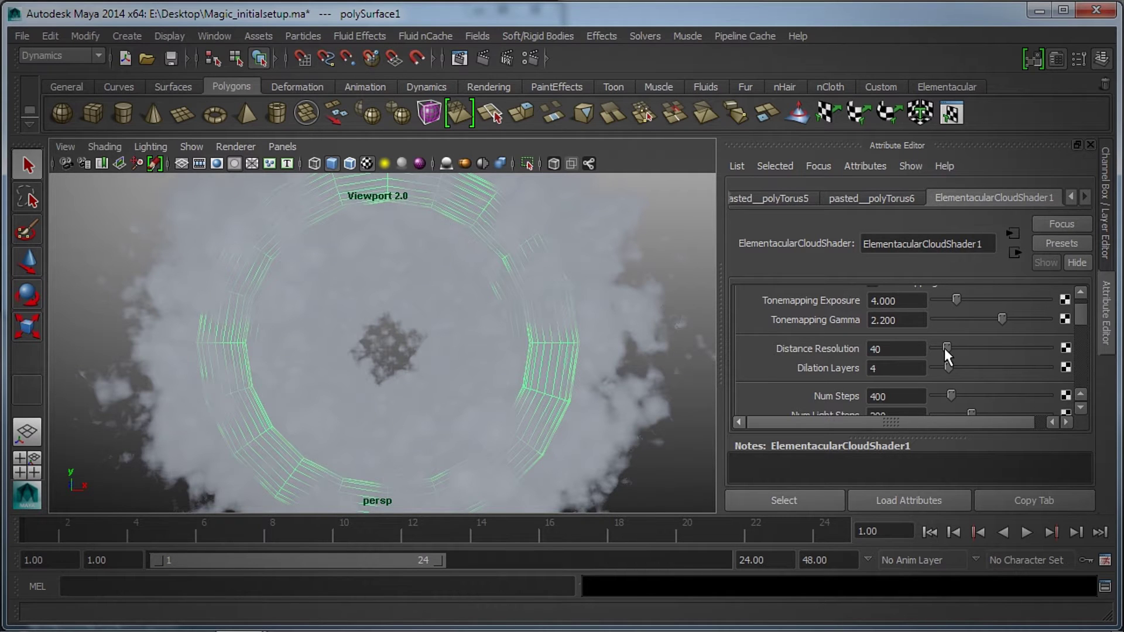
drag(944, 349, 986, 349)
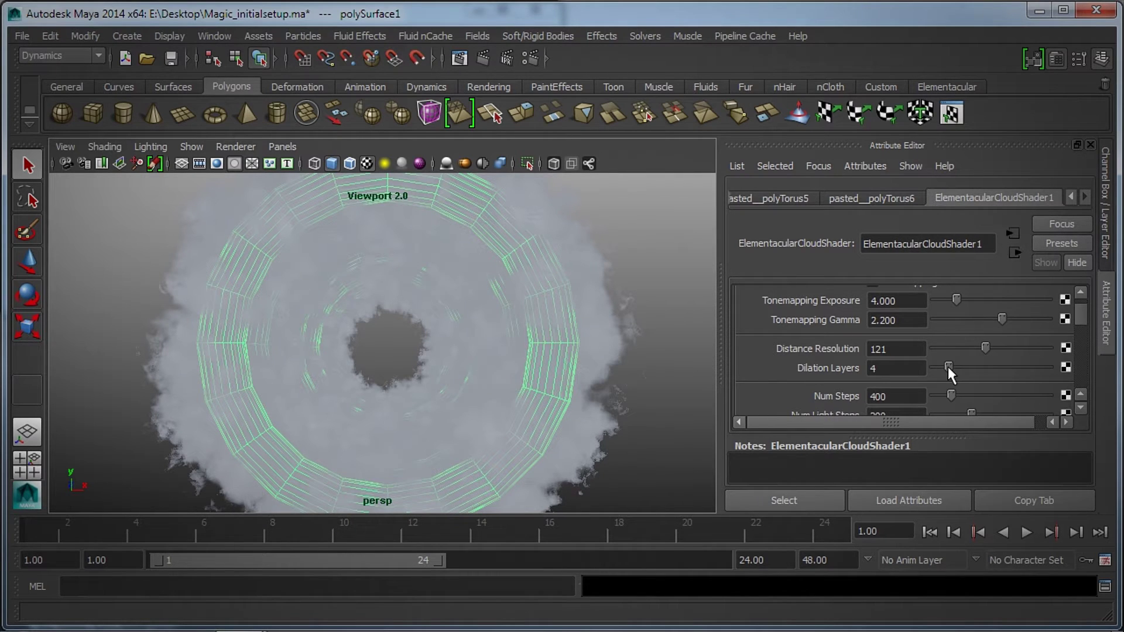
drag(949, 367, 963, 367)
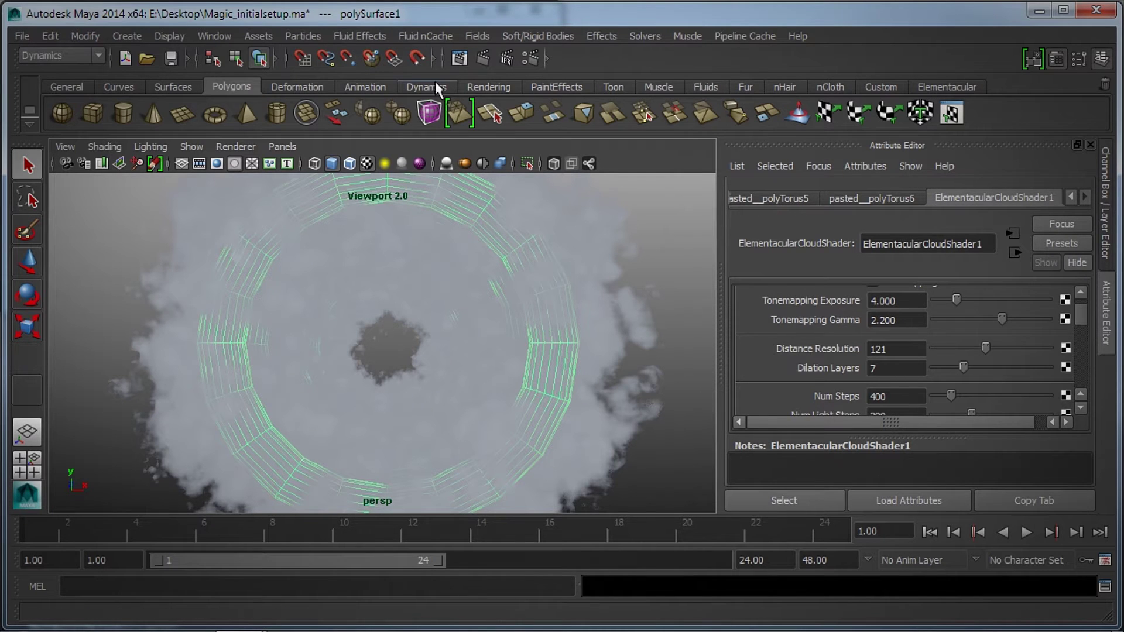
Create a point light and move it along Z to about -38.815, at the far end of the cloud tunnel
click(479, 86)
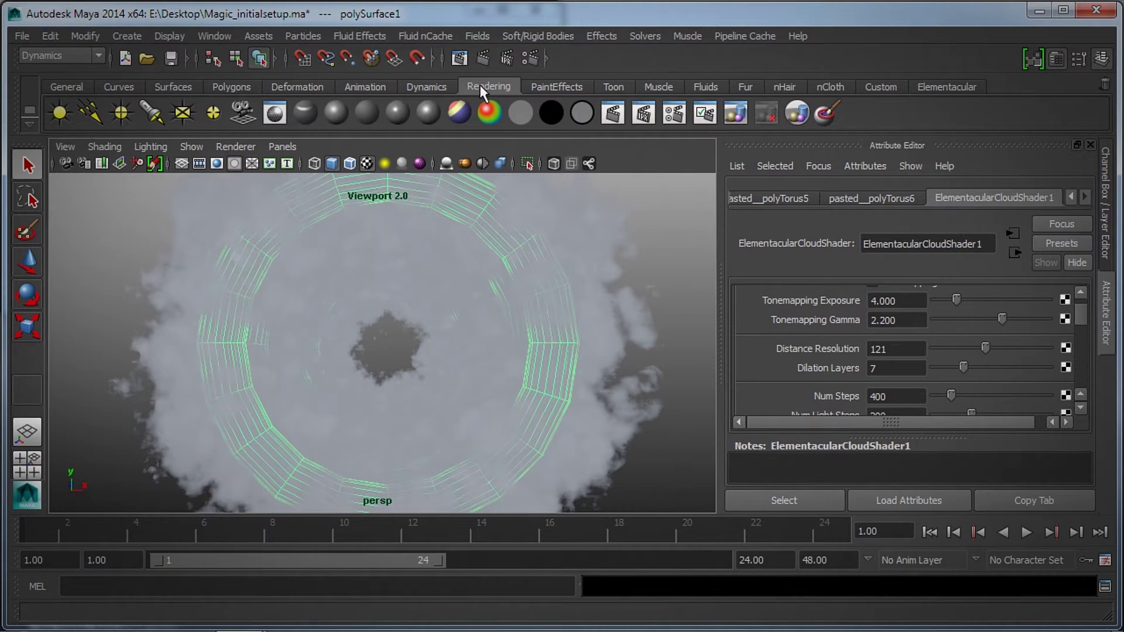
click(127, 115)
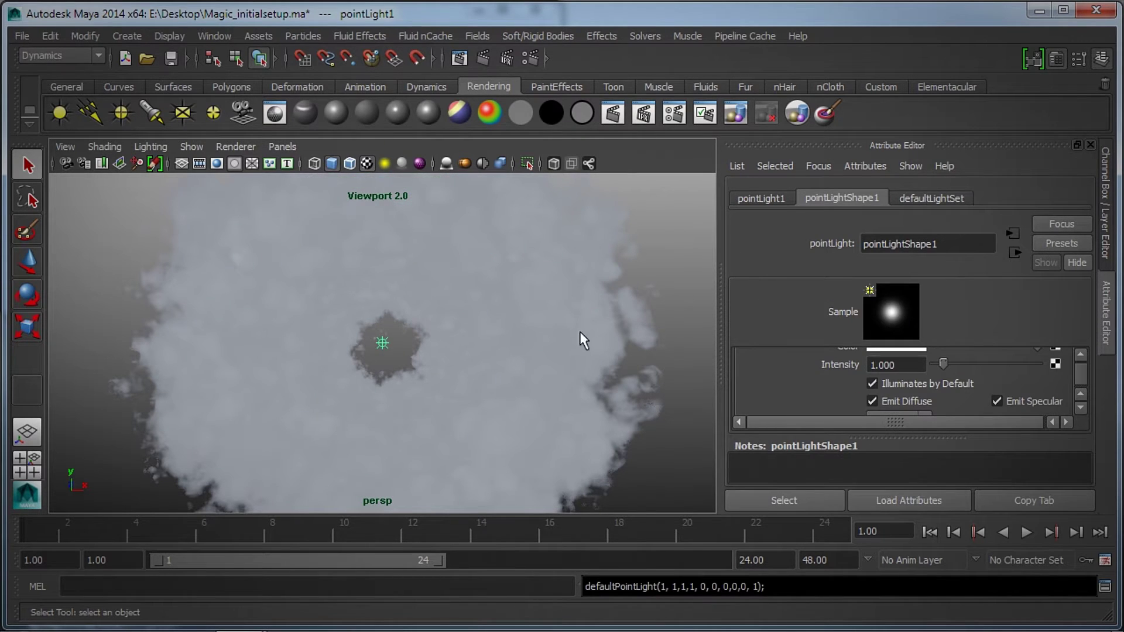
alt+drag(615, 301, 411, 335)
key(w)
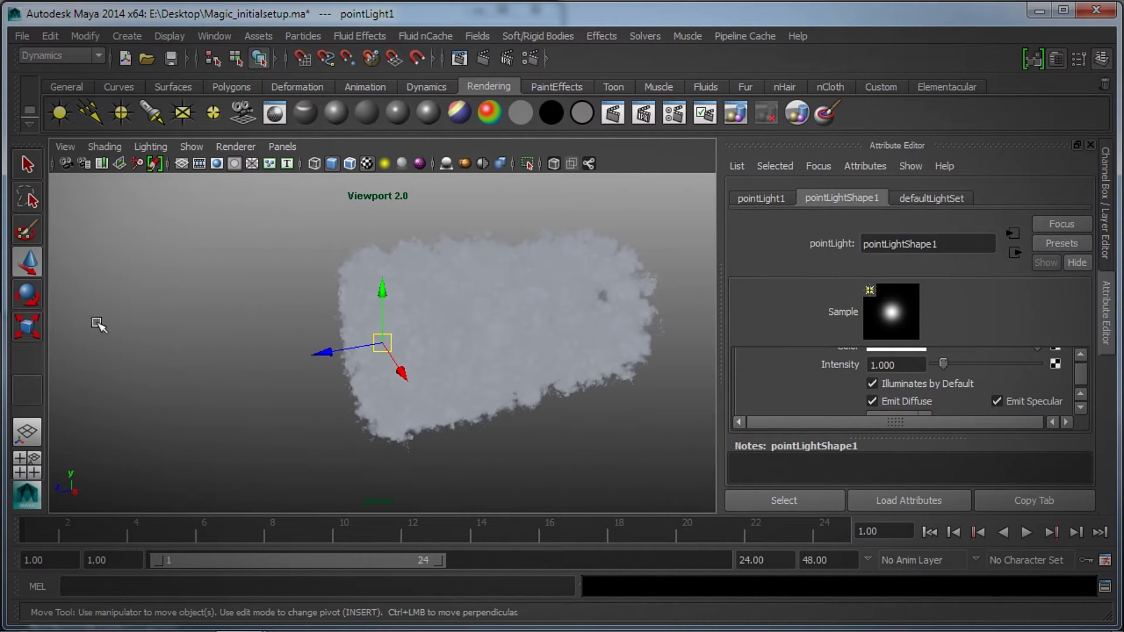
drag(324, 353, 595, 341)
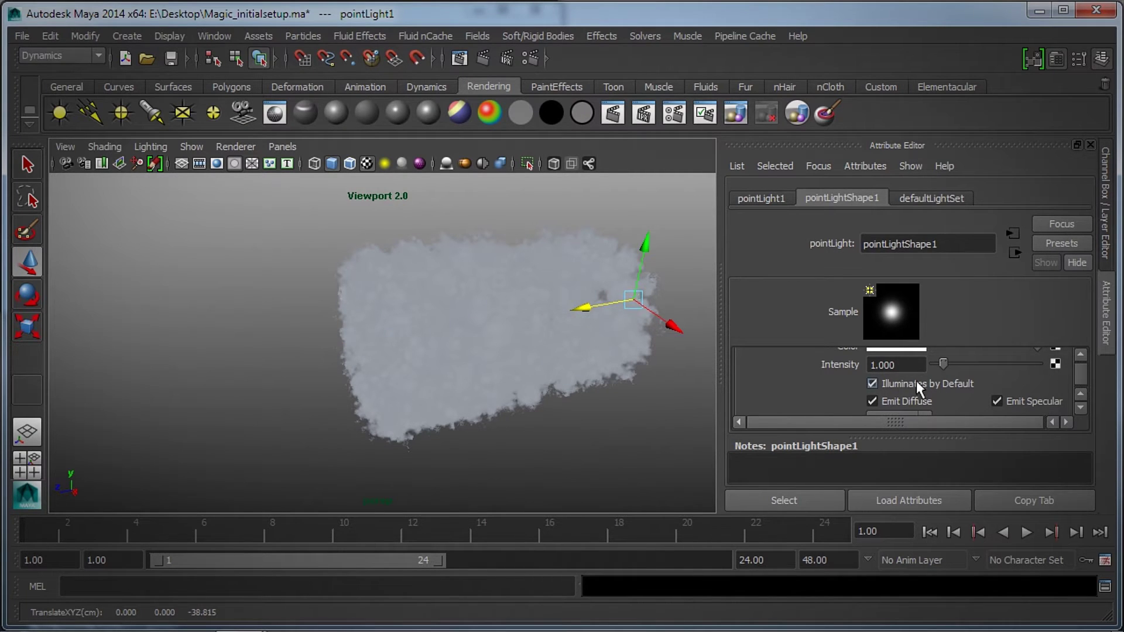
Set the point light's intensity to 200
drag(921, 368, 828, 370)
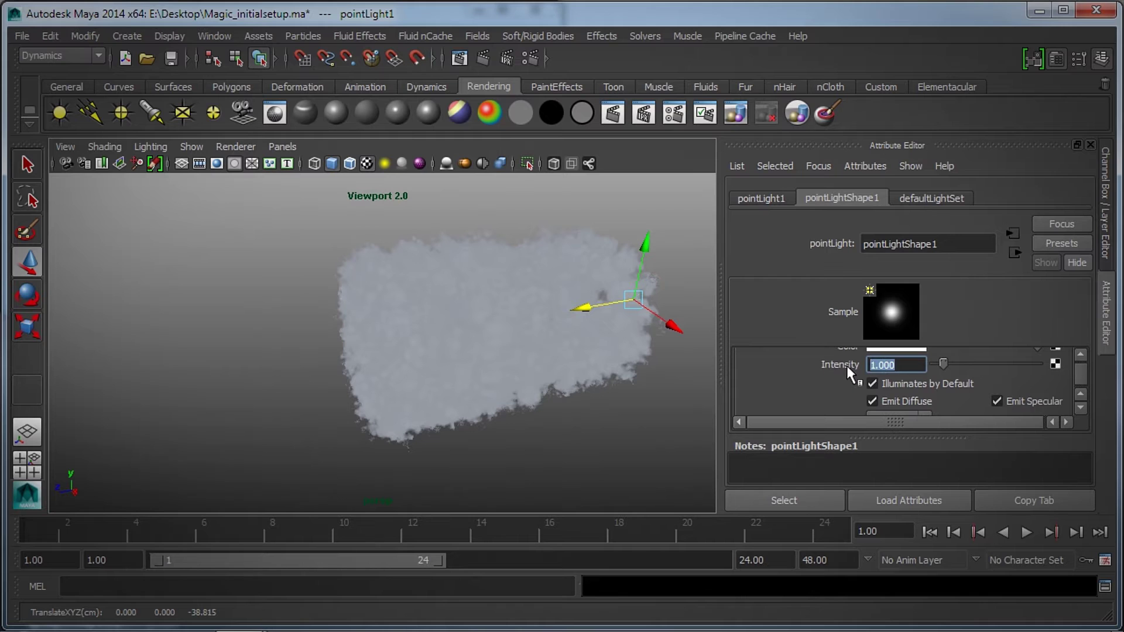
text(200)
key(Return)
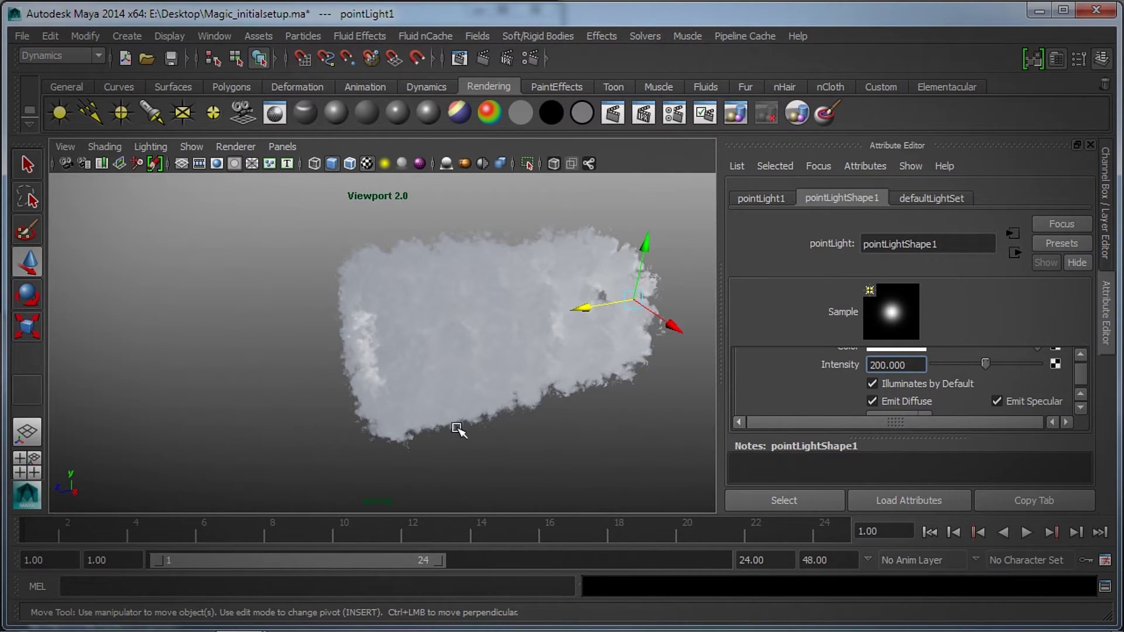
Color the point light blue (hue about 233.8, saturation and value 0.706) and shift it along X to about -3.087
alt+drag(439, 426, 464, 401)
scroll(892, 392, up, 3)
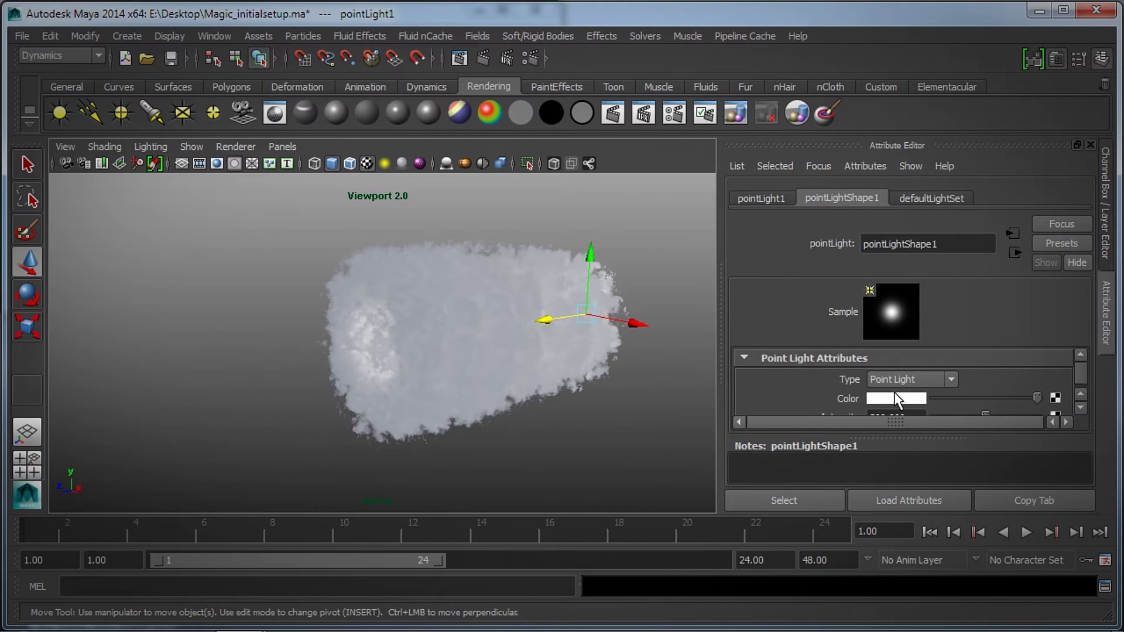
click(894, 394)
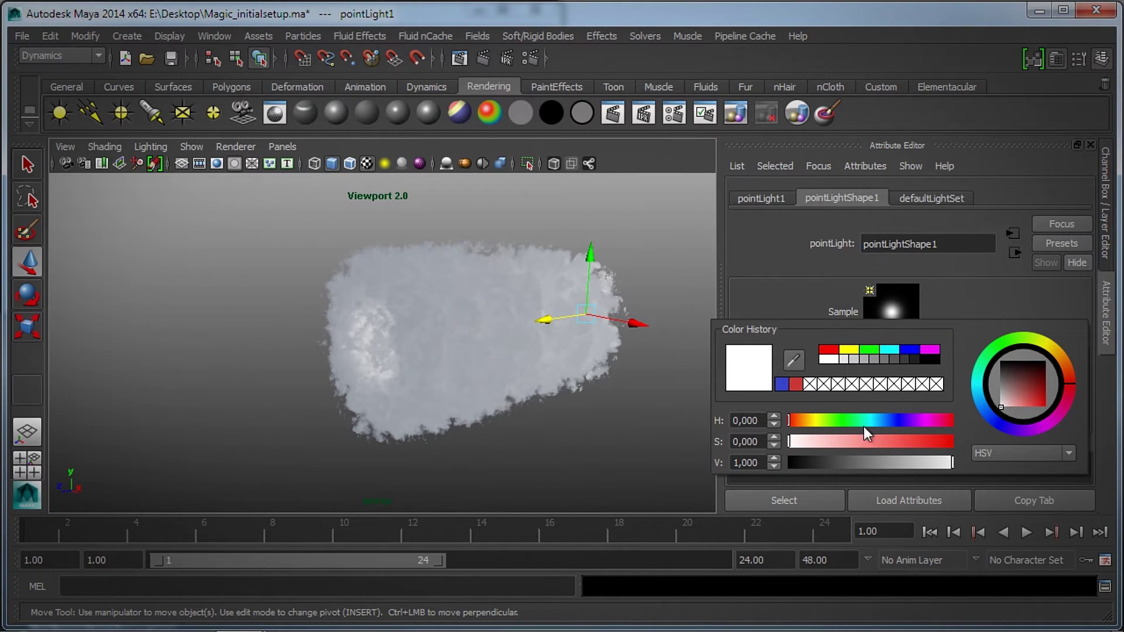
click(996, 417)
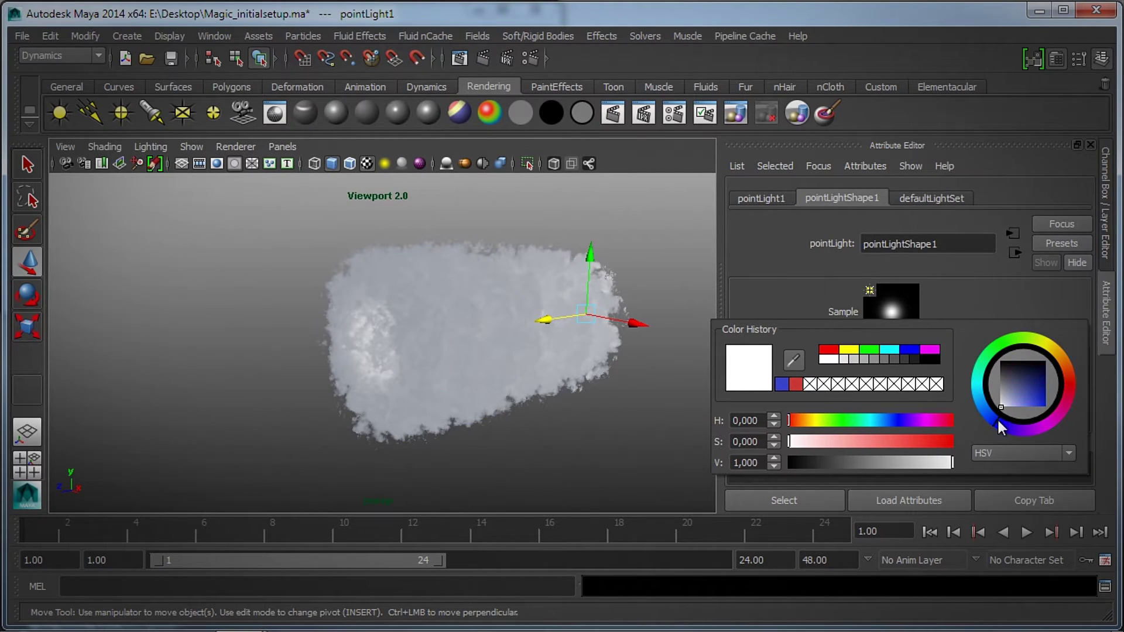
click(1030, 395)
drag(1032, 394, 1034, 395)
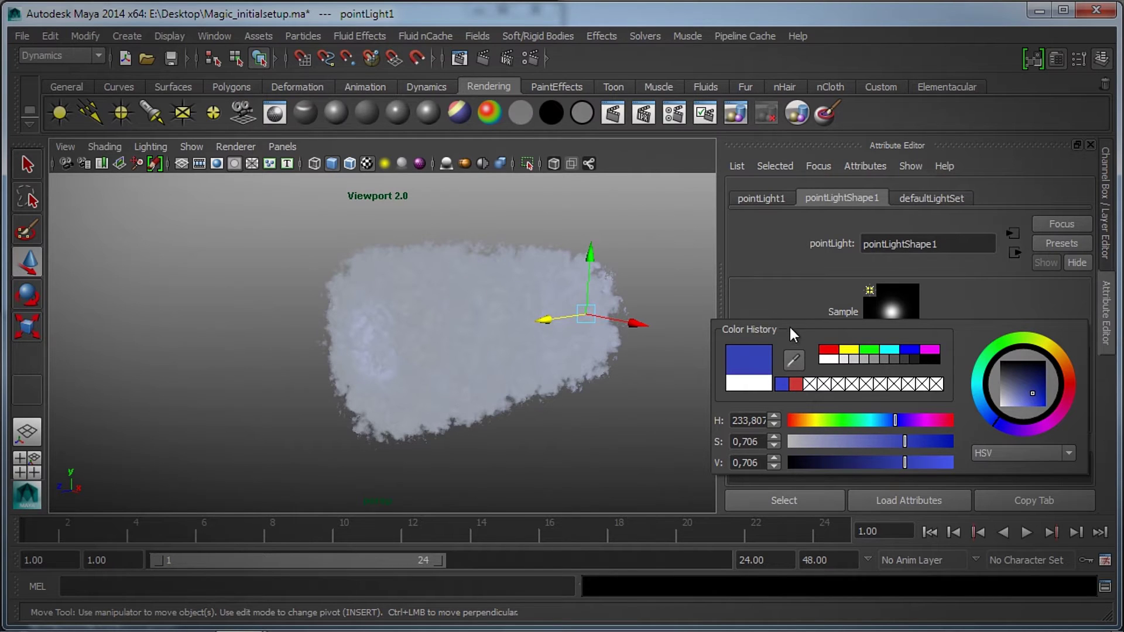
alt+drag(532, 409, 602, 394)
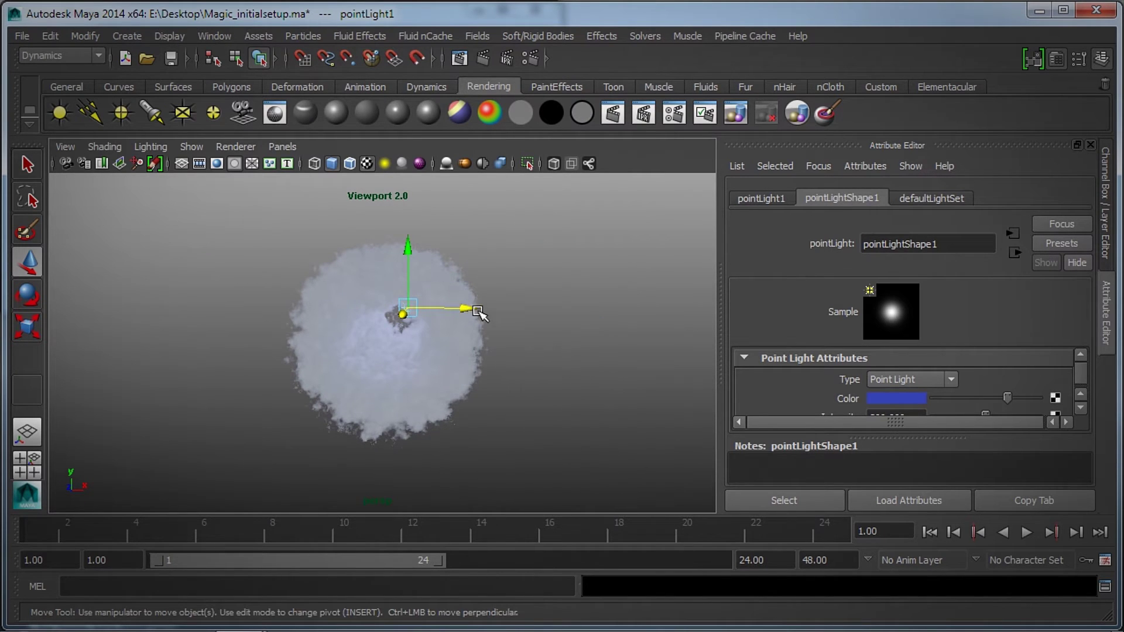
drag(477, 311, 452, 312)
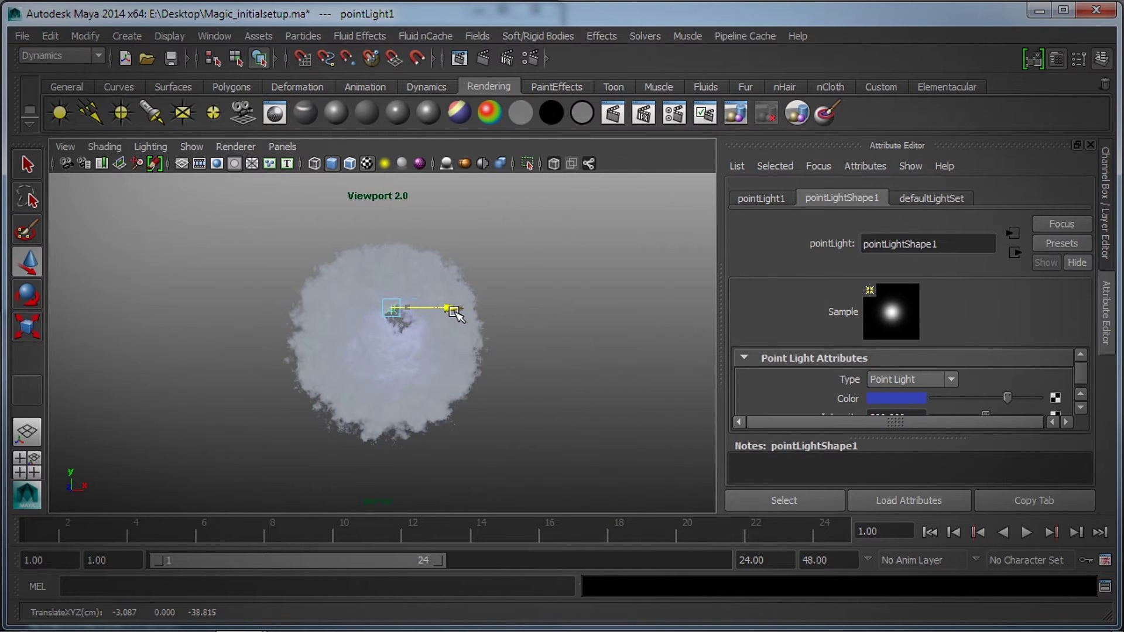
Create a second point light and position it near the tunnel's far end at about X 2.511, Y 1.614, Z -37.885
click(114, 116)
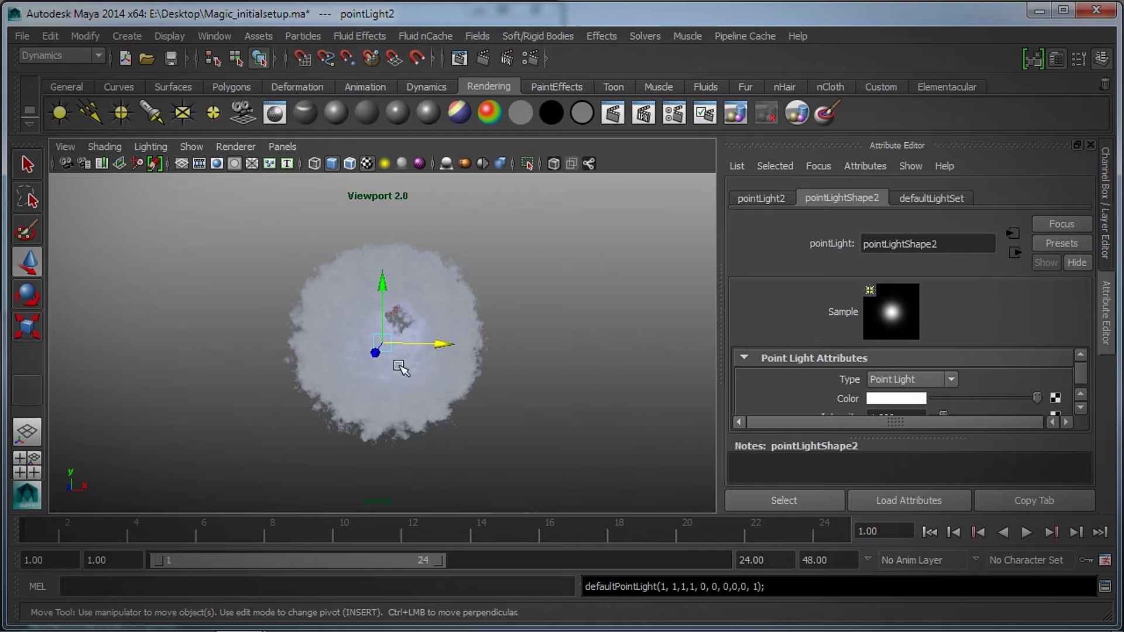
drag(375, 352, 402, 307)
alt+drag(533, 345, 381, 357)
drag(346, 321, 603, 326)
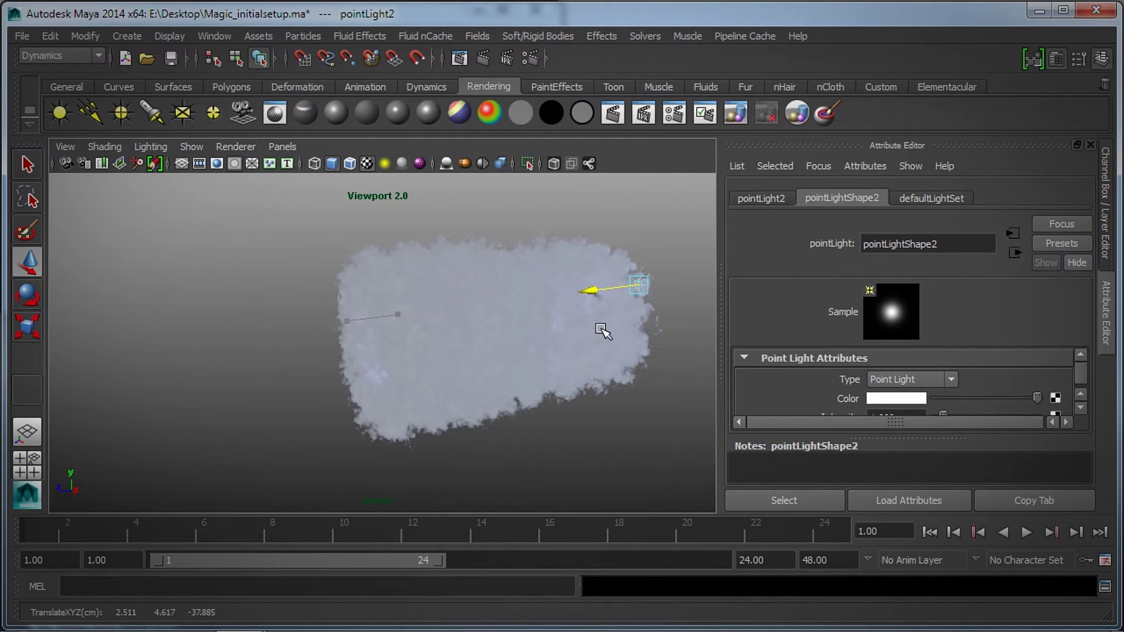
drag(649, 222, 649, 243)
Change the second point light's color to red
click(894, 398)
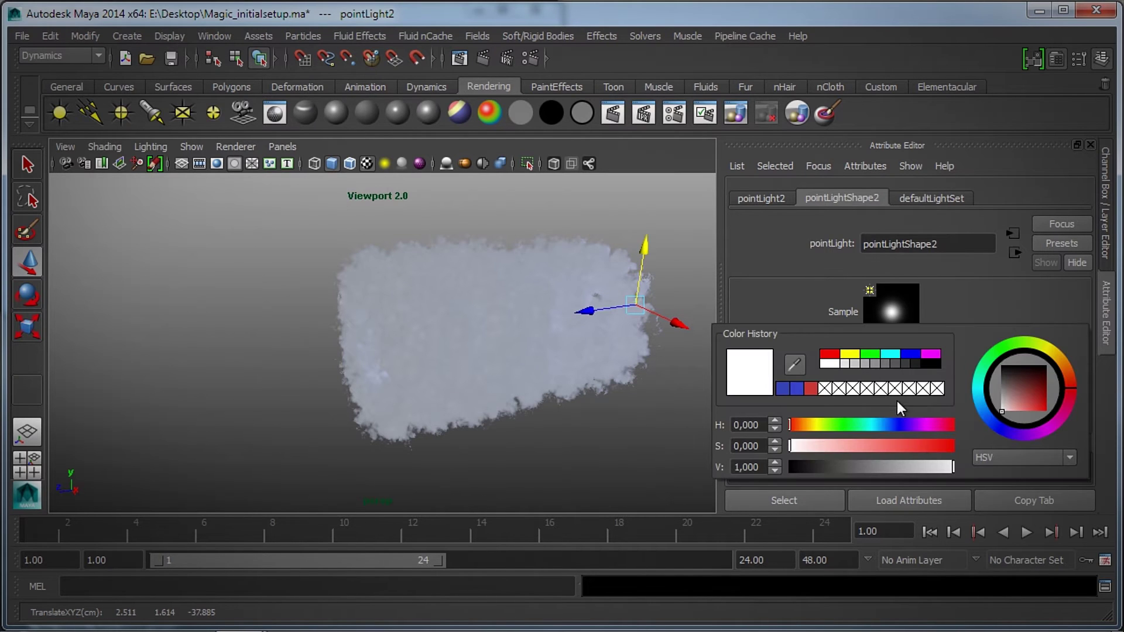
click(1037, 398)
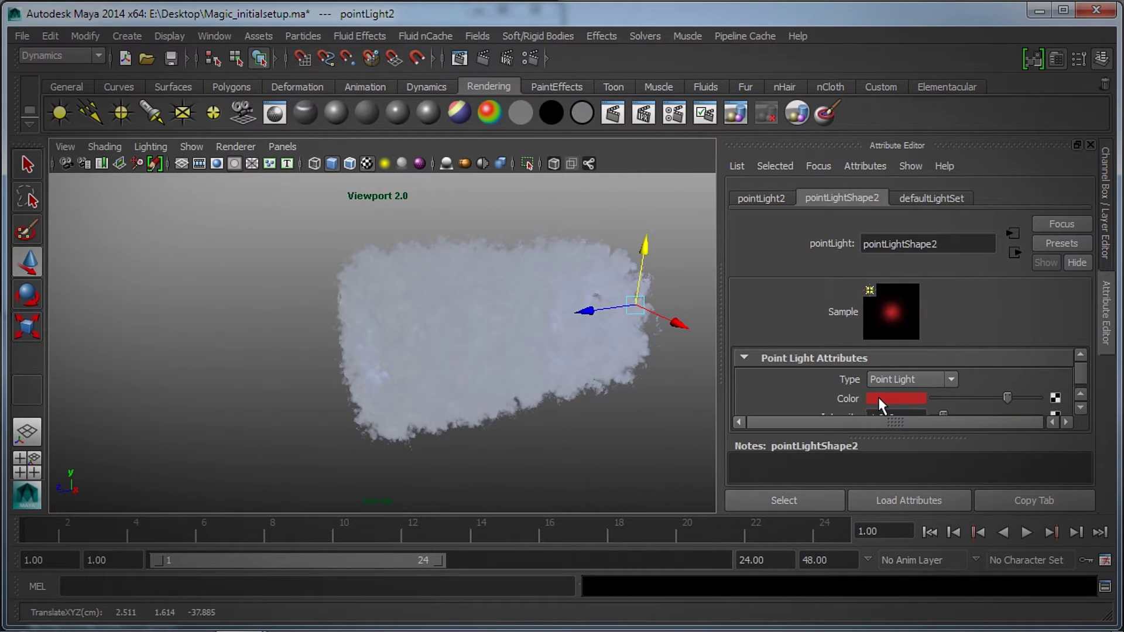
Set the red point light's intensity to 200
scroll(877, 396, down, 2)
click(901, 369)
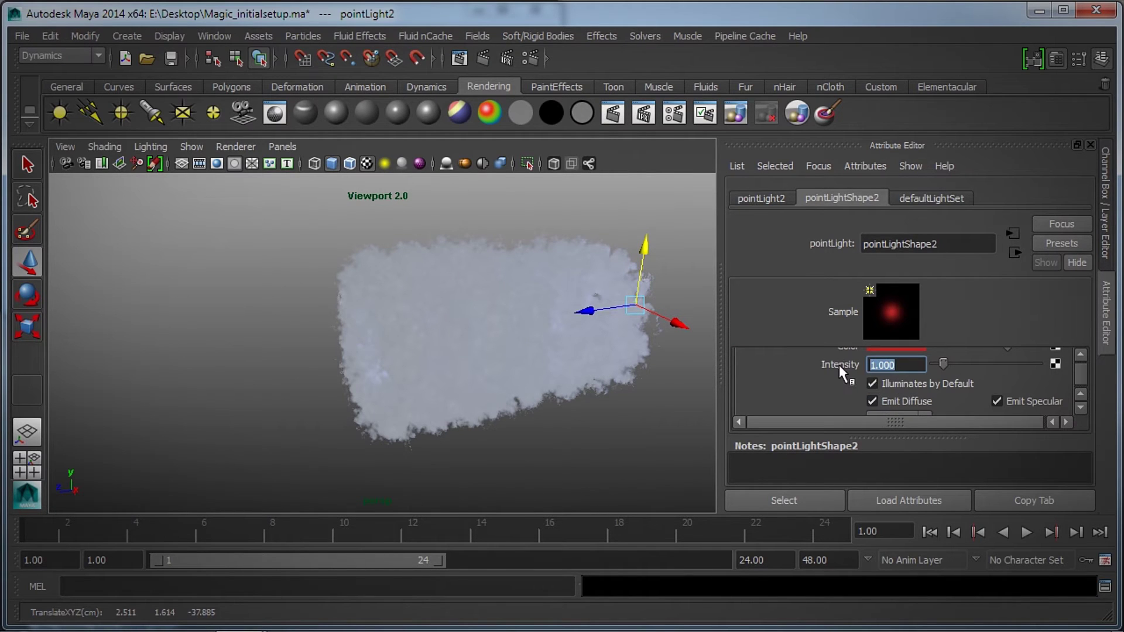
text(200)
key(Return)
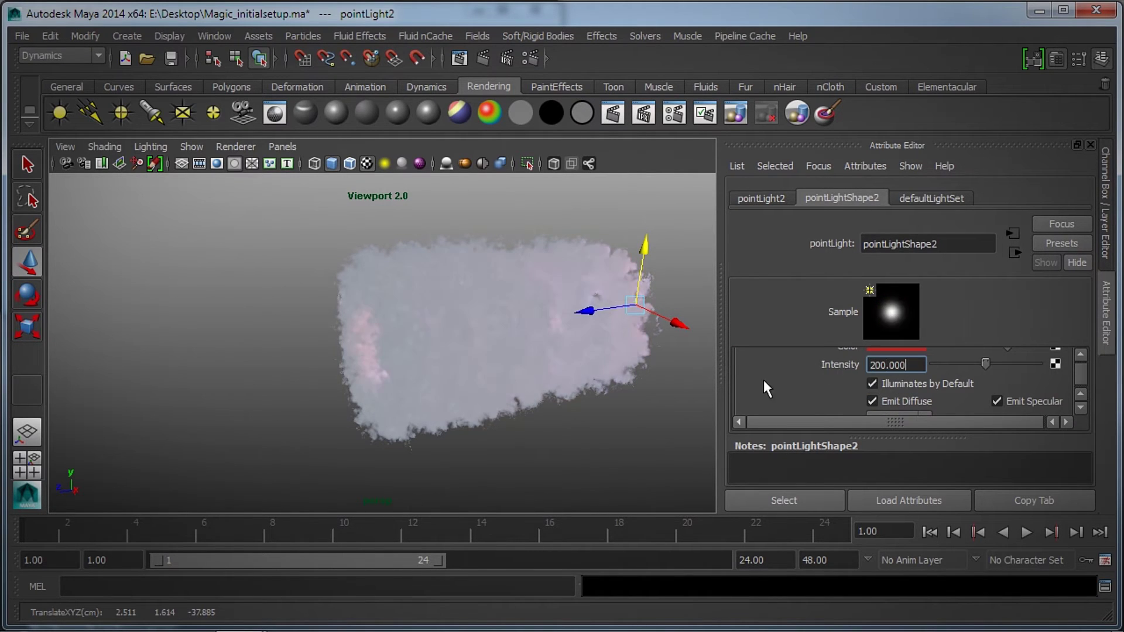
Turn off tonemapping in the Elementacular cloud shader of the combined torus mesh
alt+drag(379, 420, 533, 384)
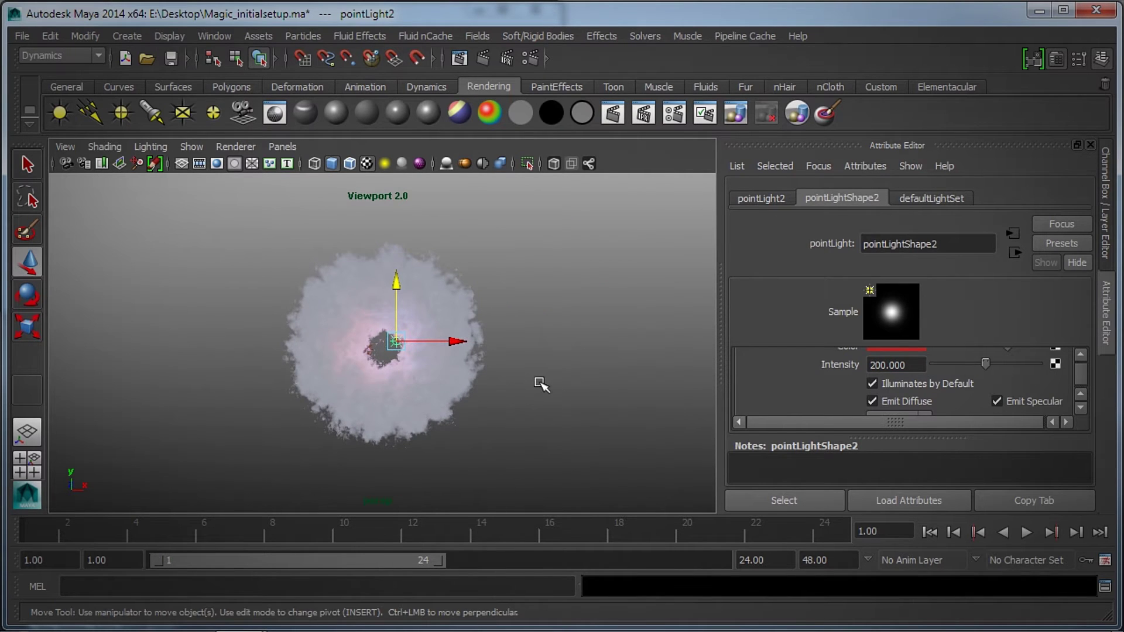
scroll(536, 387, up, 4)
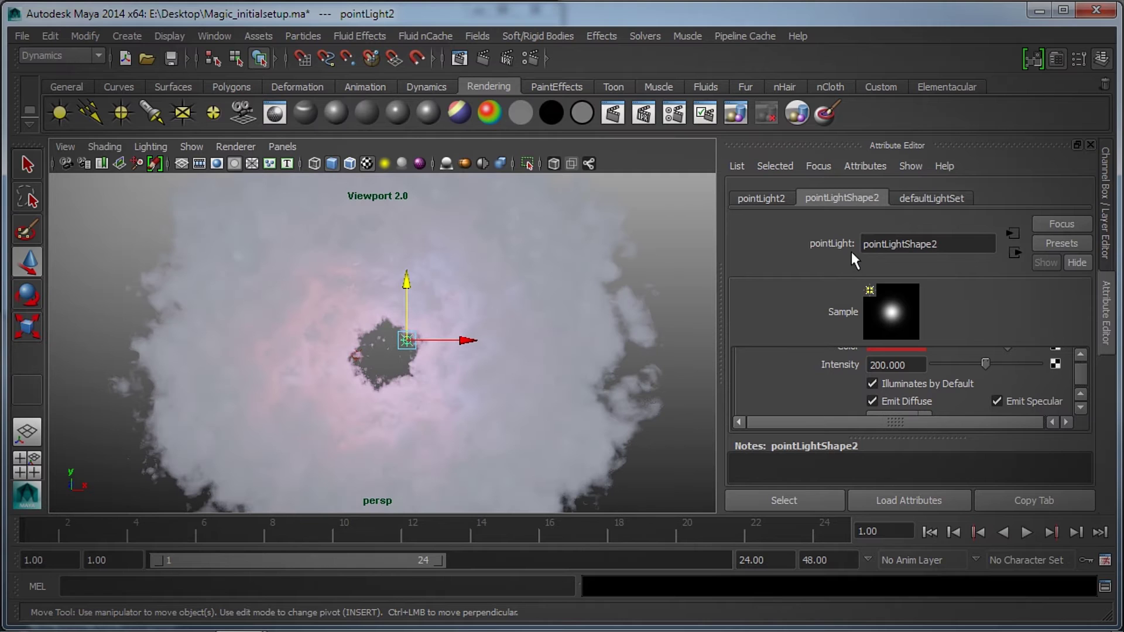
click(519, 299)
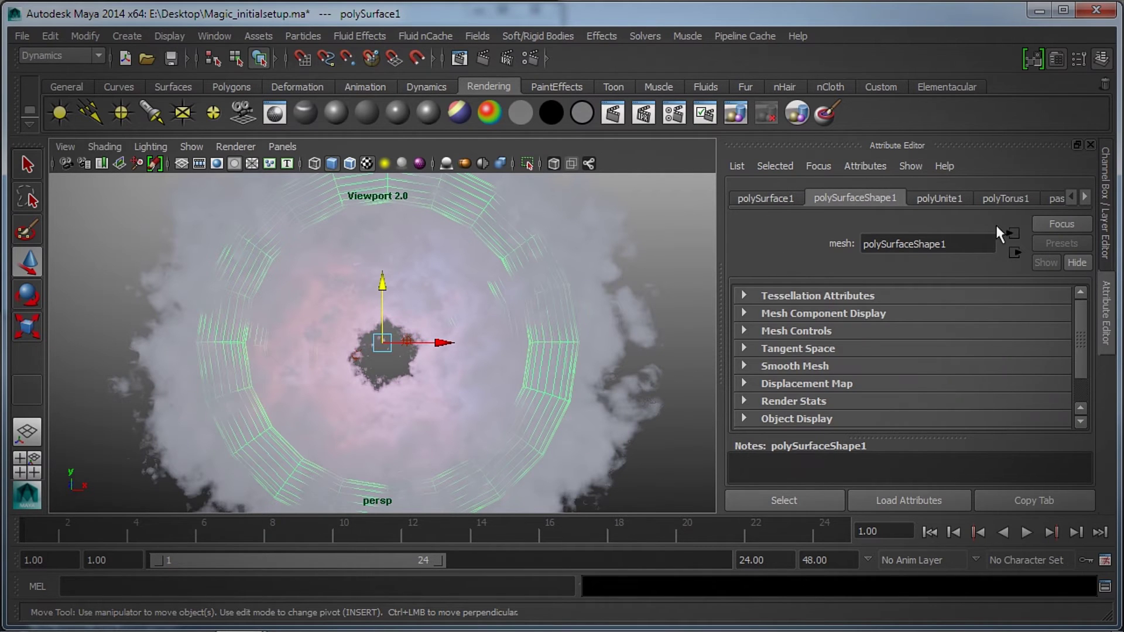
click(1084, 197)
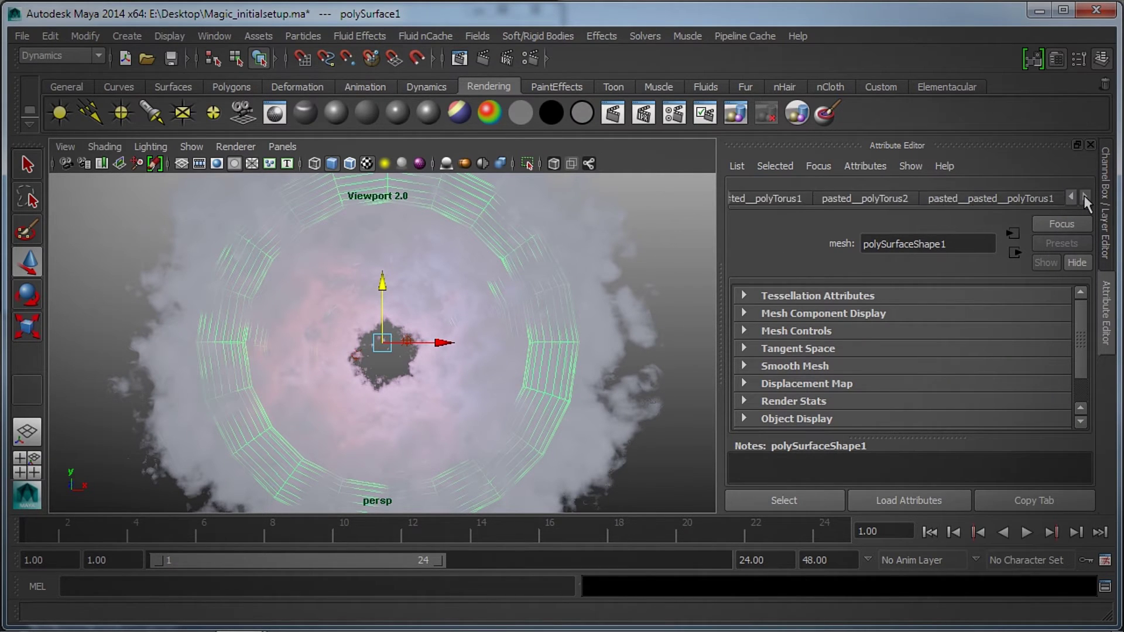
click(1084, 196)
click(1084, 197)
click(1030, 199)
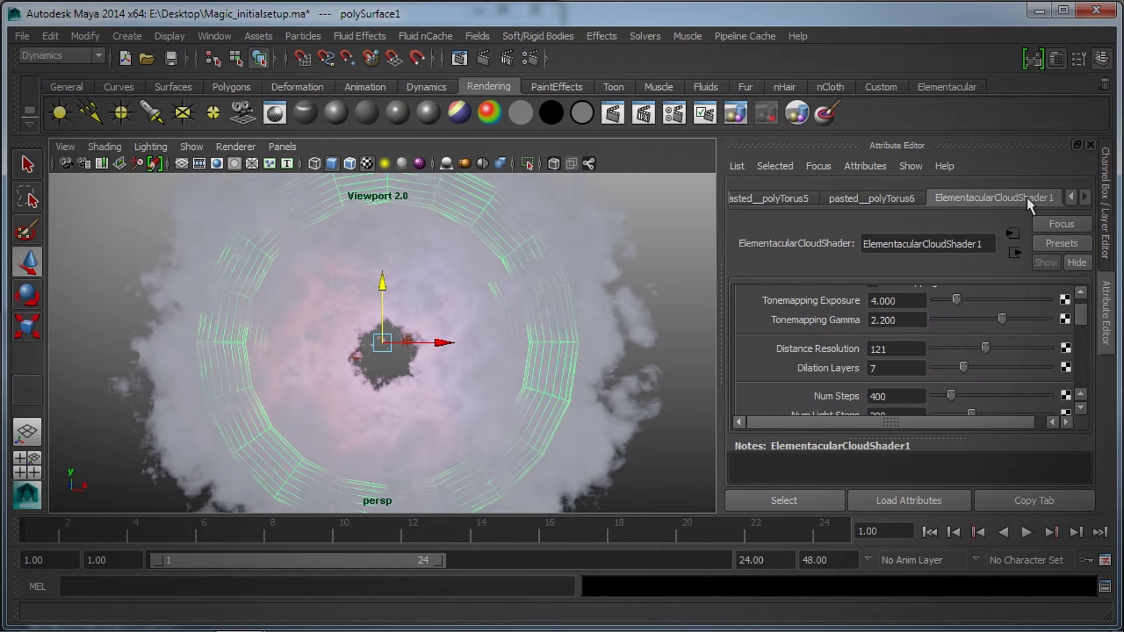
scroll(931, 293, up, 2)
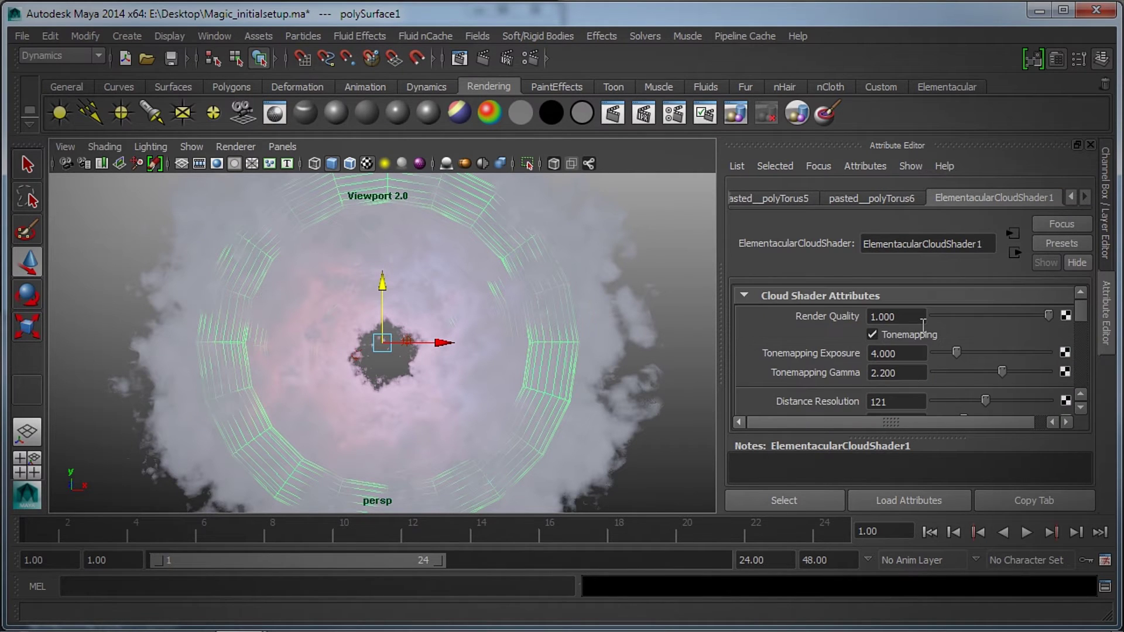
click(873, 335)
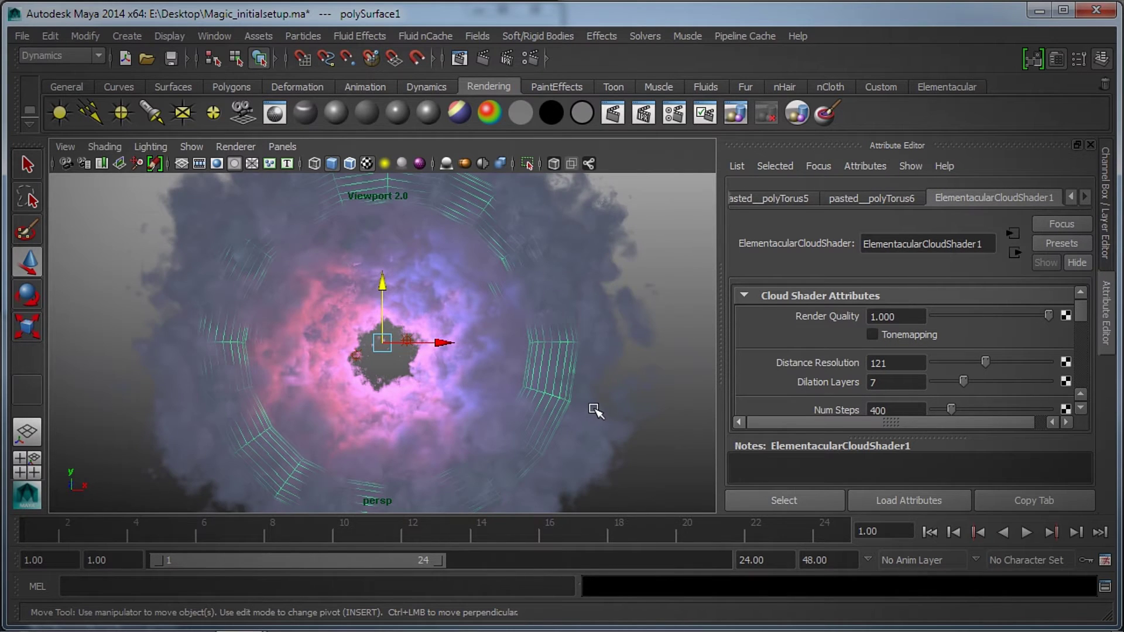
Set the cloud shader's density falloff to about 0.780 and its density scale to about 2.748
scroll(596, 411, up, 2)
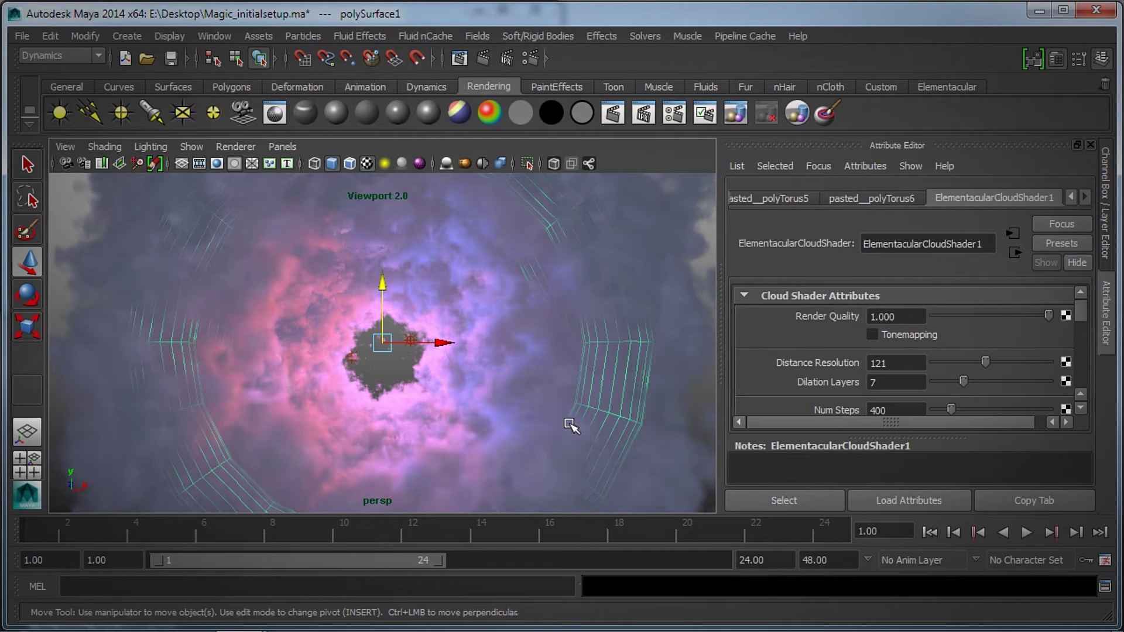
scroll(571, 425, up, 2)
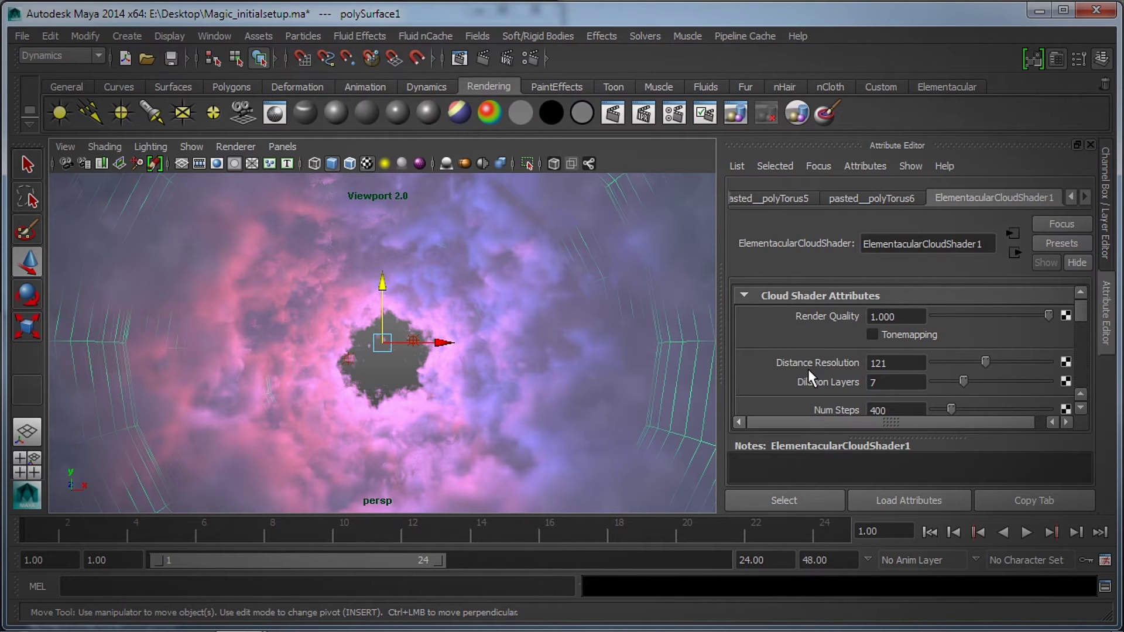
scroll(809, 372, down, 3)
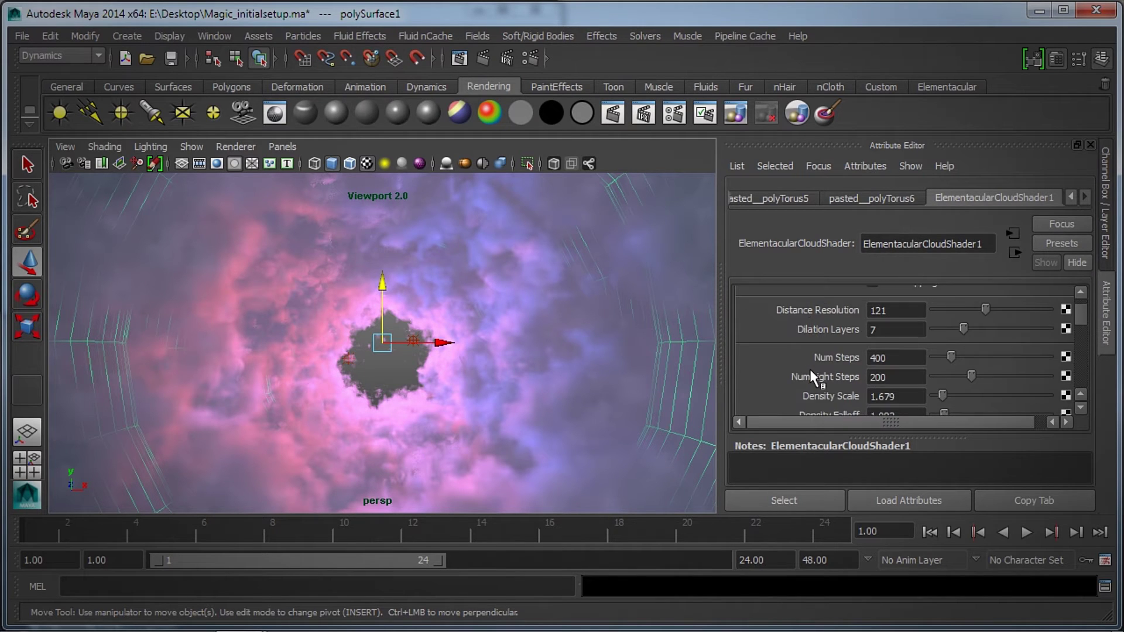
scroll(814, 372, down, 2)
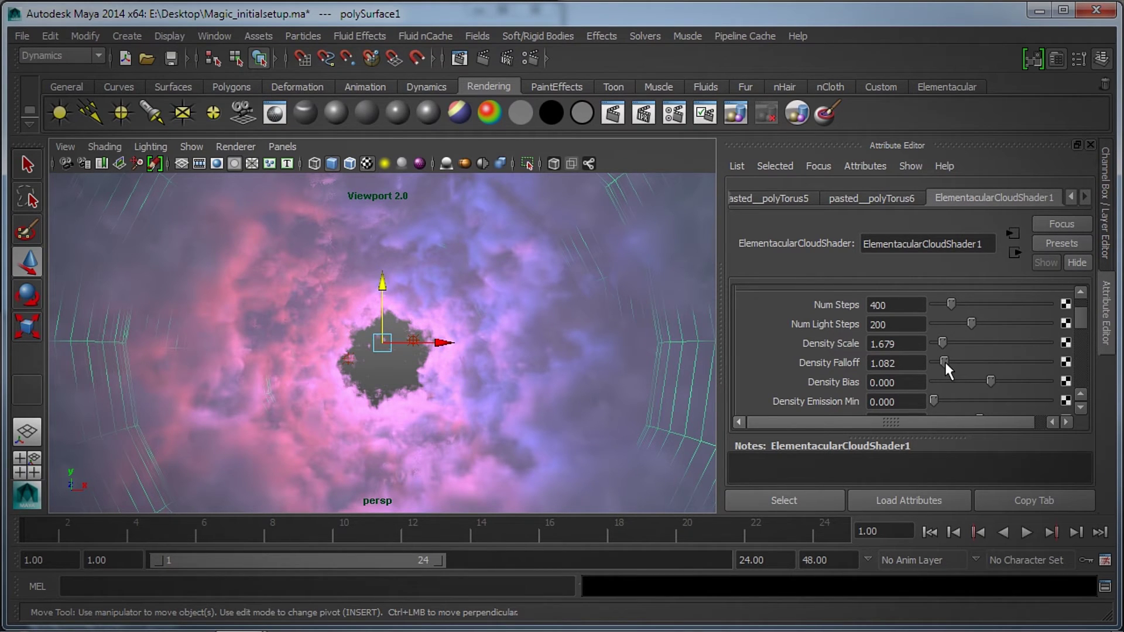
drag(945, 362, 942, 362)
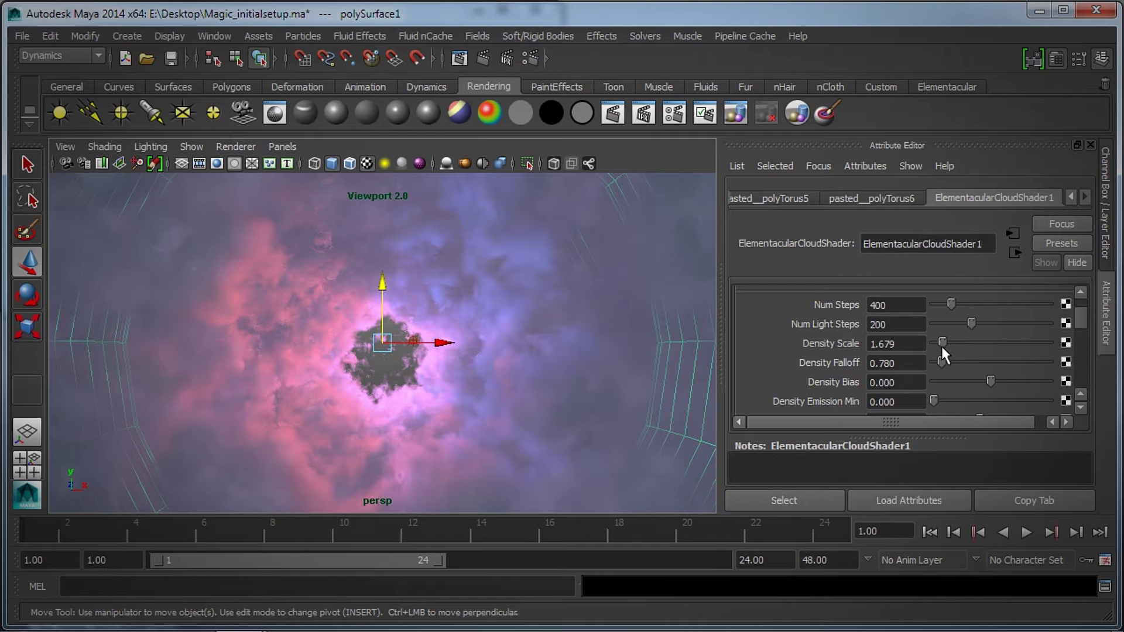
drag(942, 343, 949, 341)
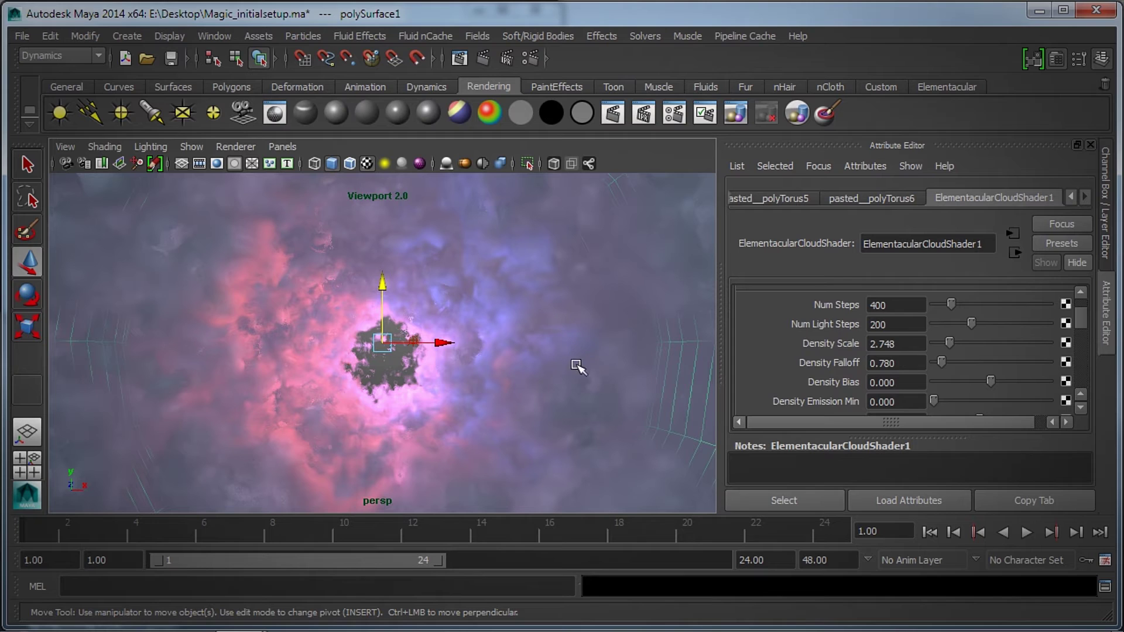
Set the cloud shader's noise base roughness to about 0.573 and noise base frequency to about 0.275
scroll(915, 368, down, 8)
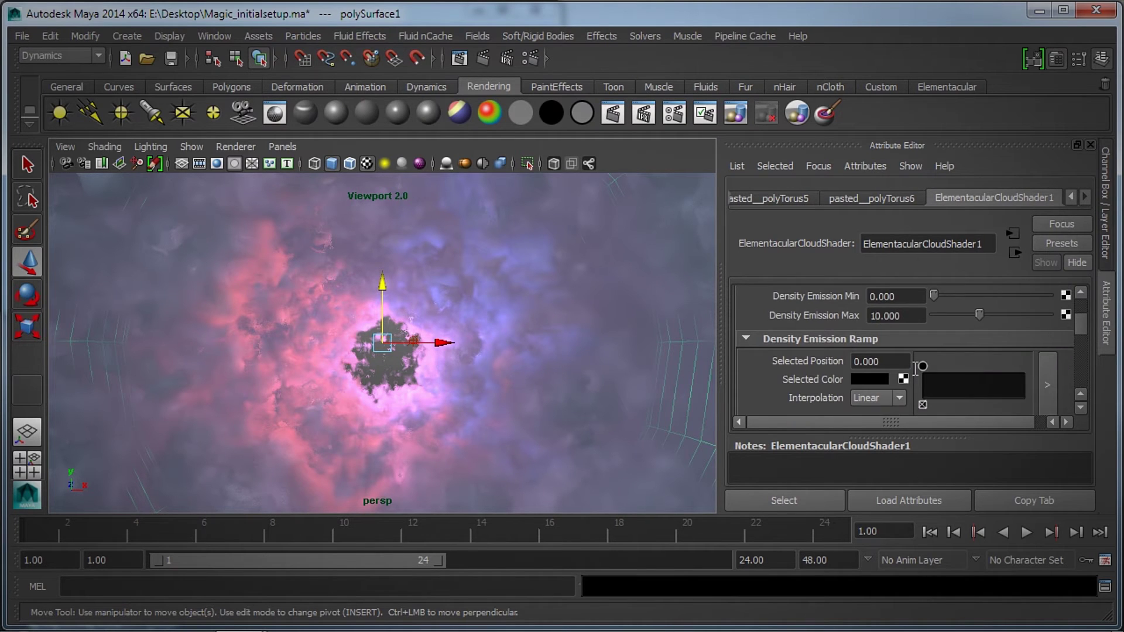
scroll(915, 368, down, 10)
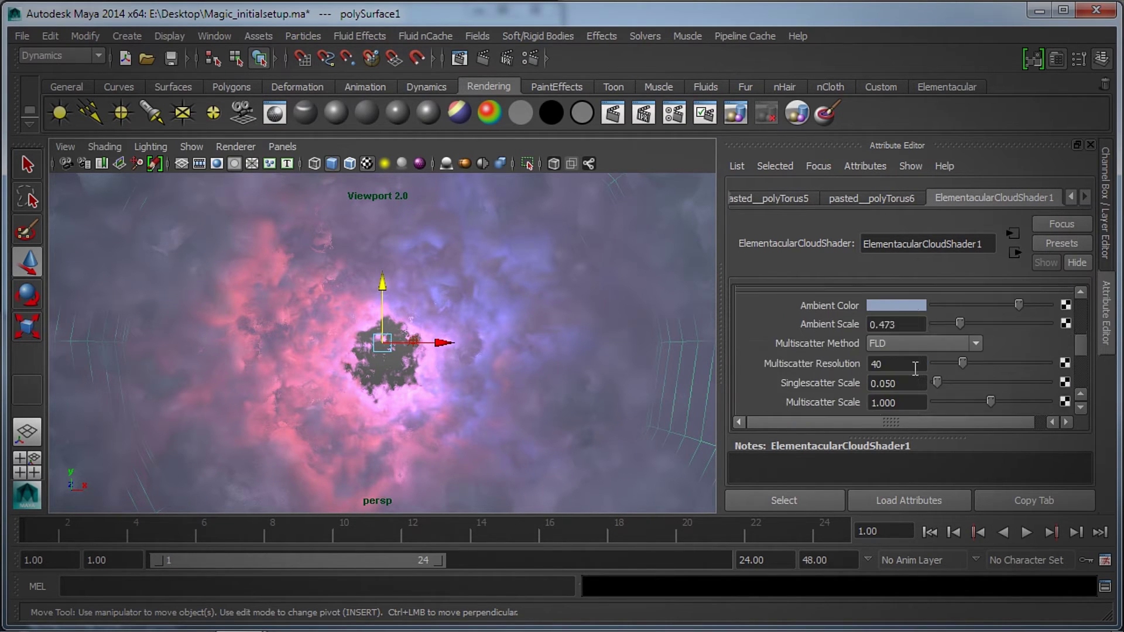
scroll(915, 370, down, 3)
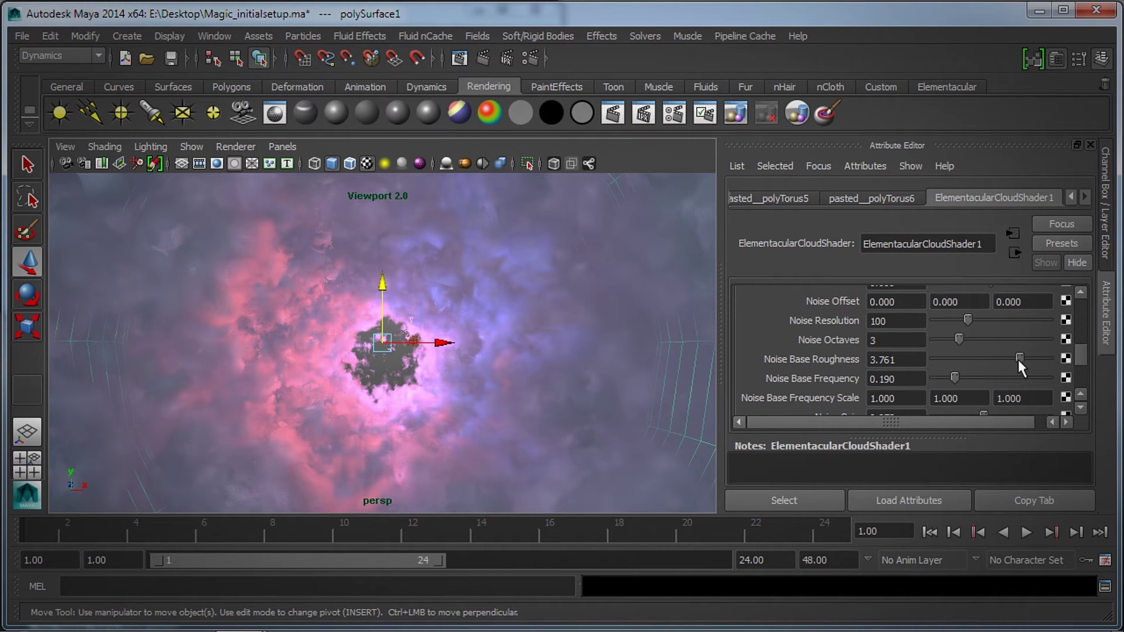
drag(1018, 359, 946, 358)
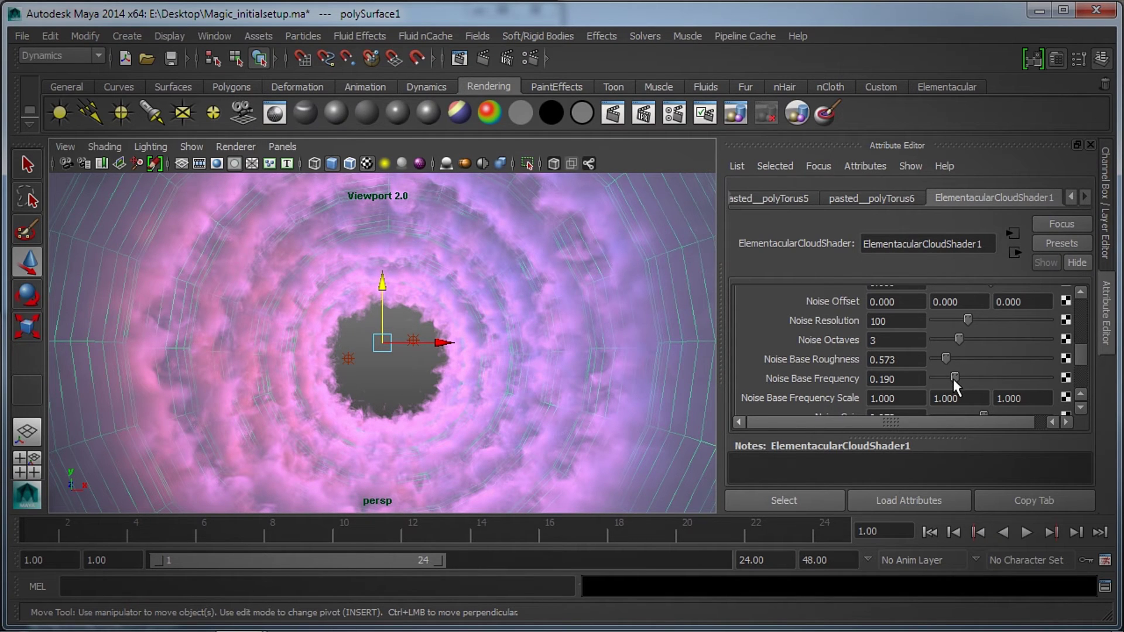
drag(953, 378, 964, 378)
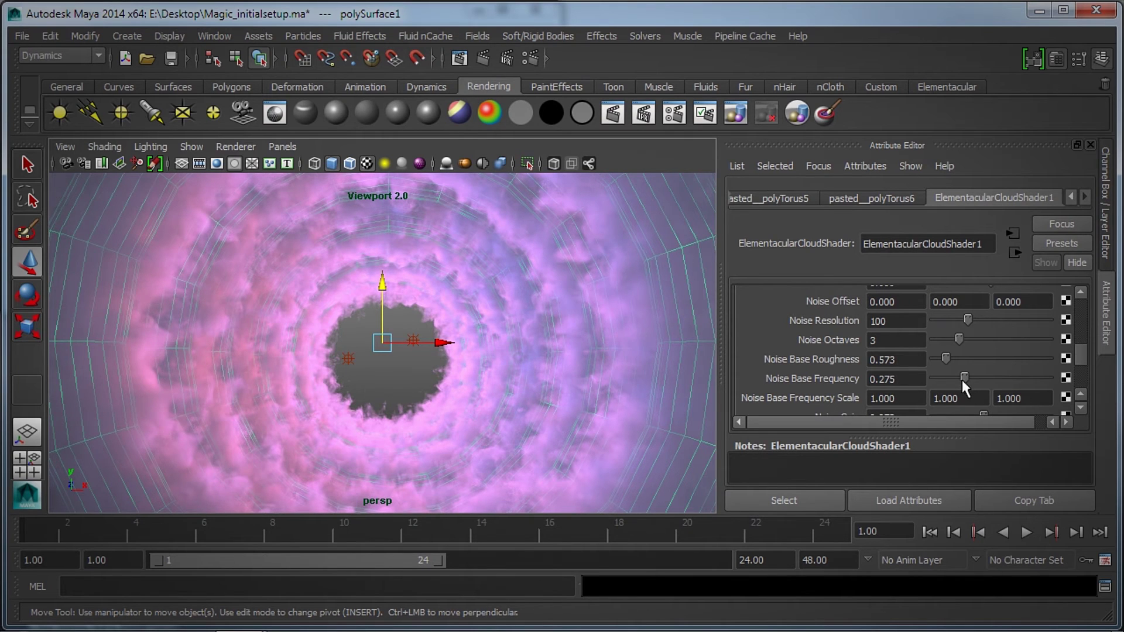
Adjust the cloud's wispy settings to resolution 136, roughness about 1.466 and frequency about 42.748
alt+drag(518, 384, 521, 387)
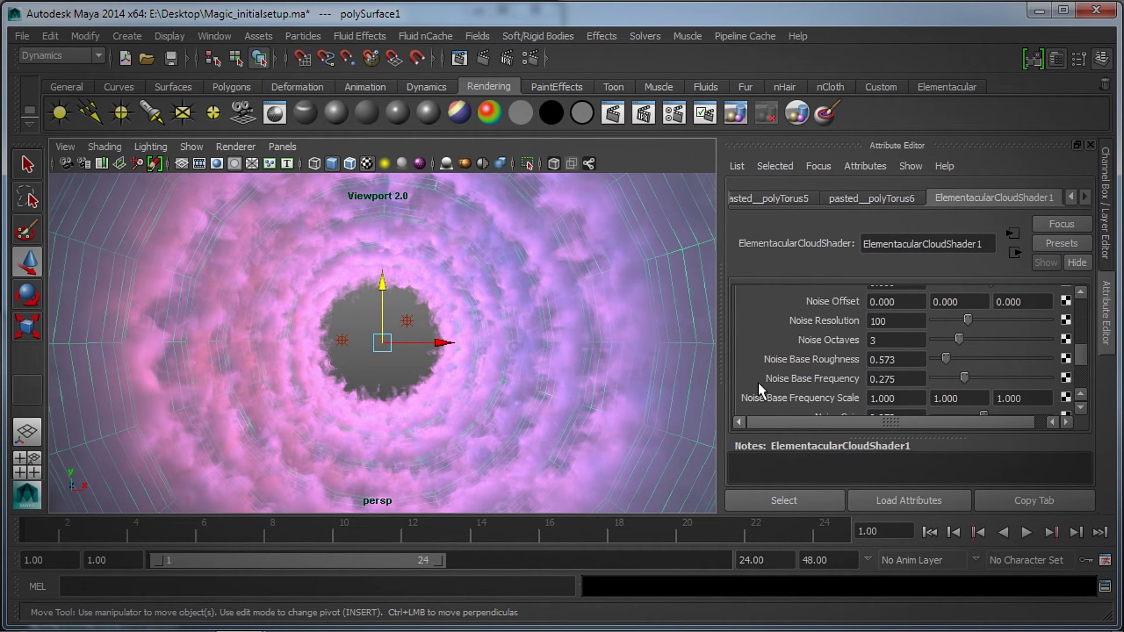
scroll(831, 379, down, 5)
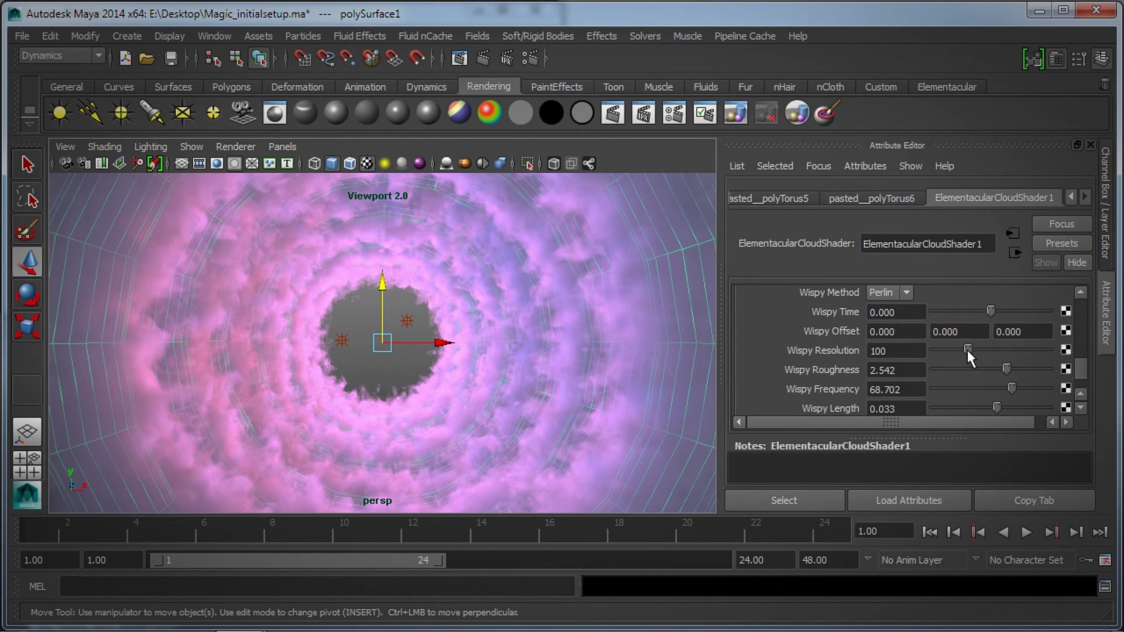
drag(967, 349, 986, 350)
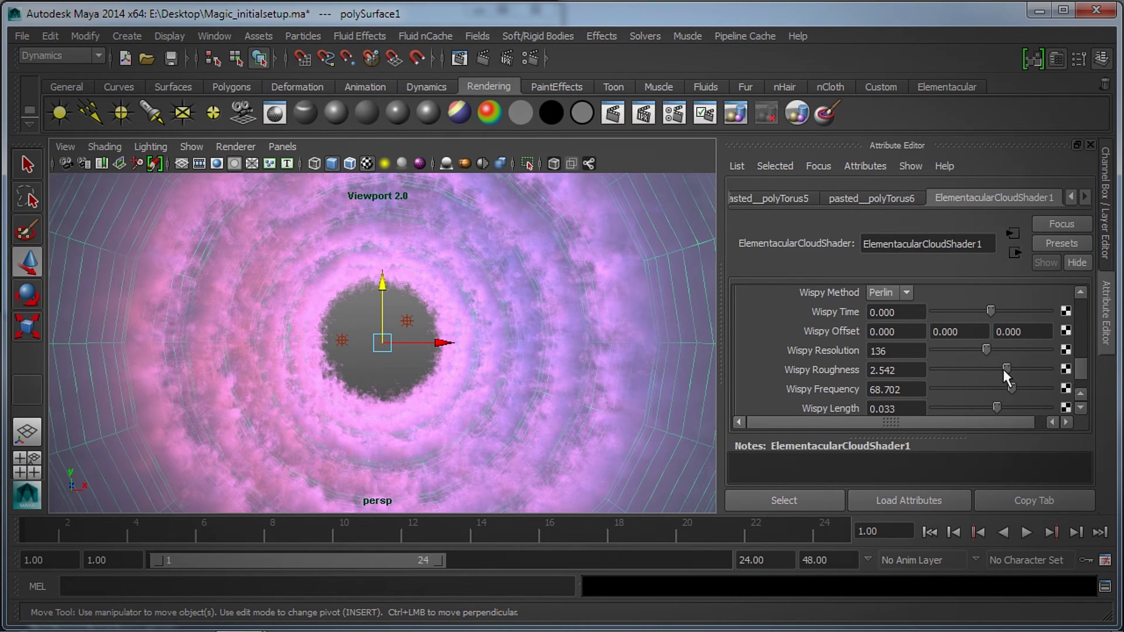
drag(1004, 370, 994, 368)
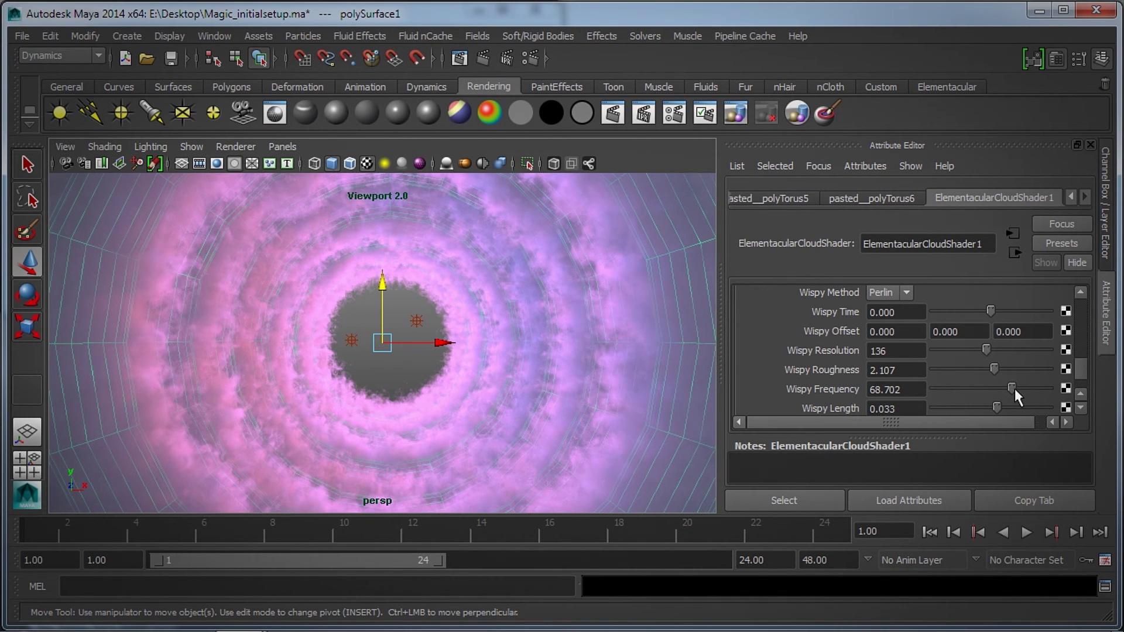
drag(1014, 387, 976, 366)
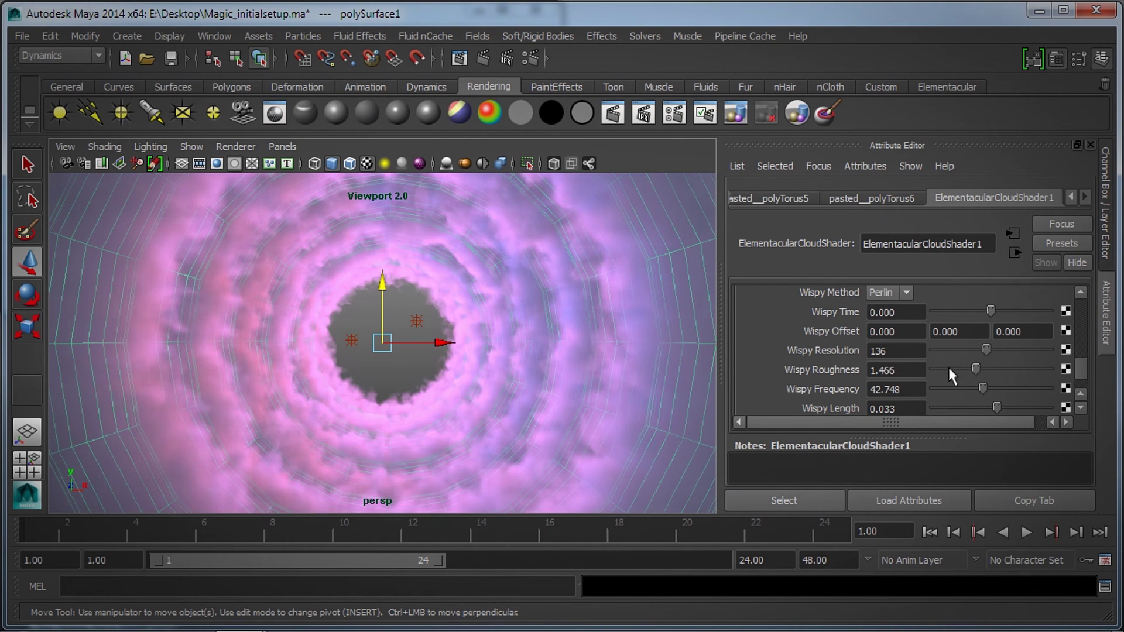
Deselect the cloud mesh and render the tunnel view with the Maya Hardware 2.0 renderer
click(394, 370)
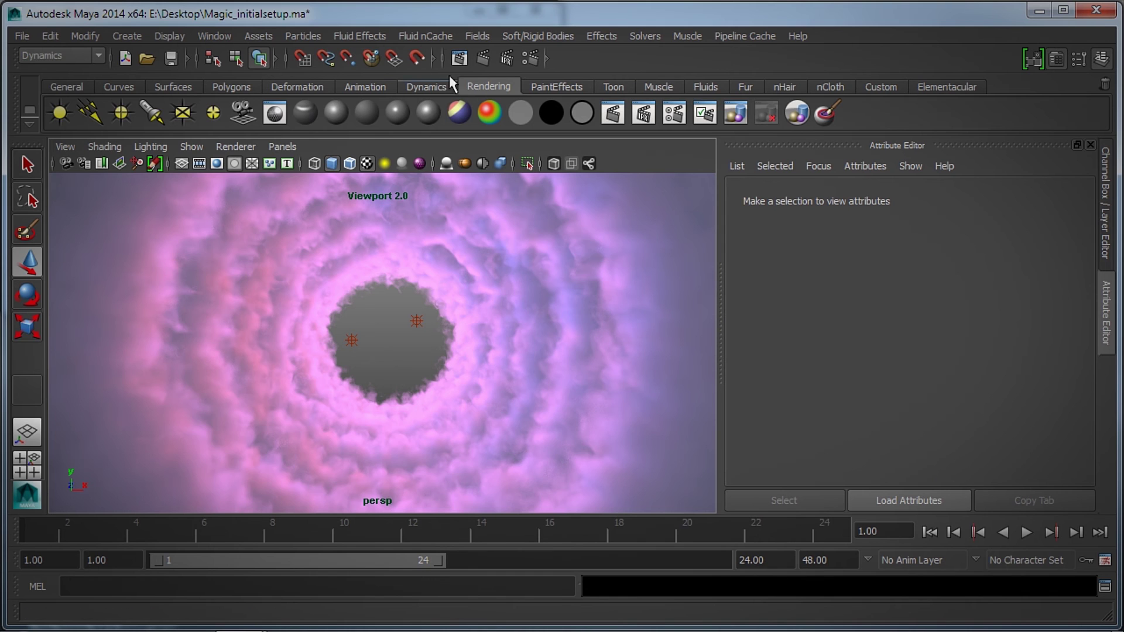
click(456, 59)
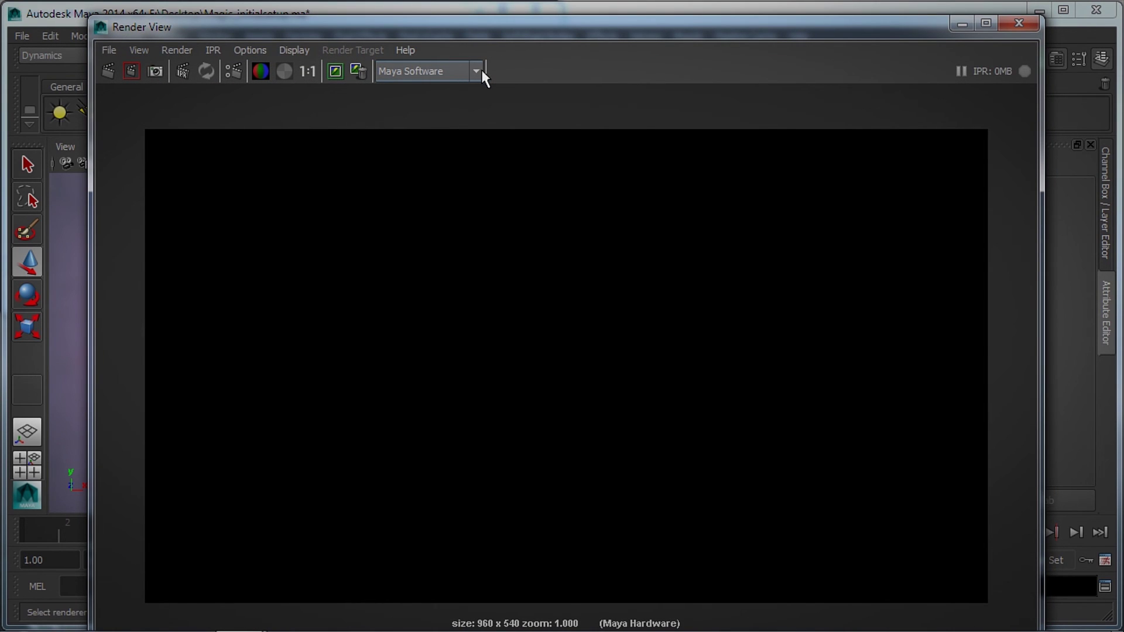
click(480, 71)
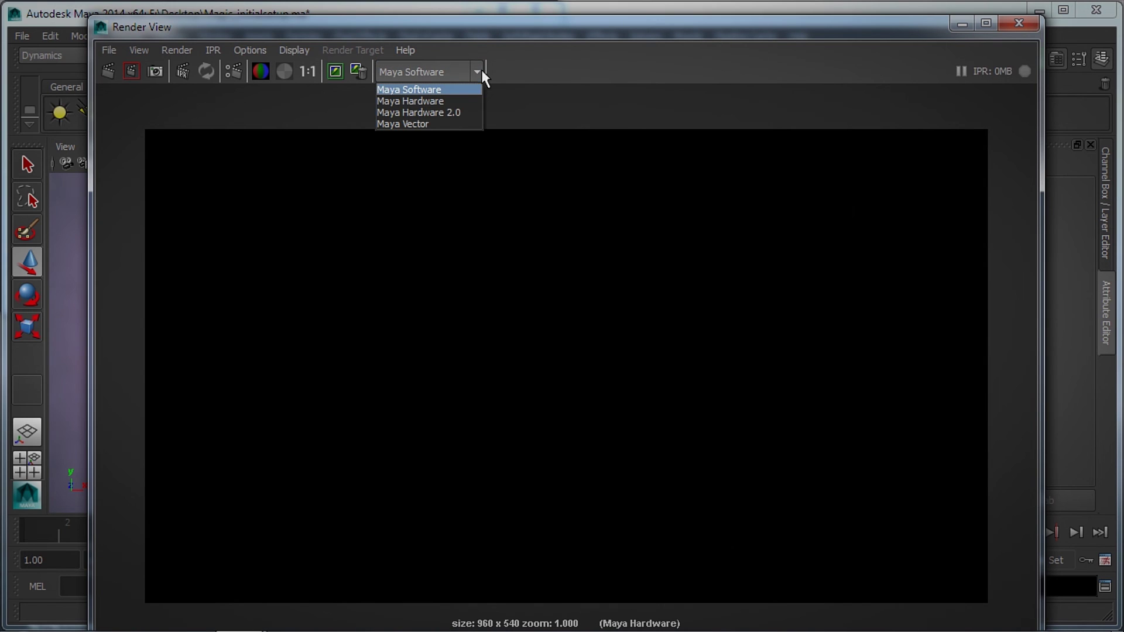
click(458, 113)
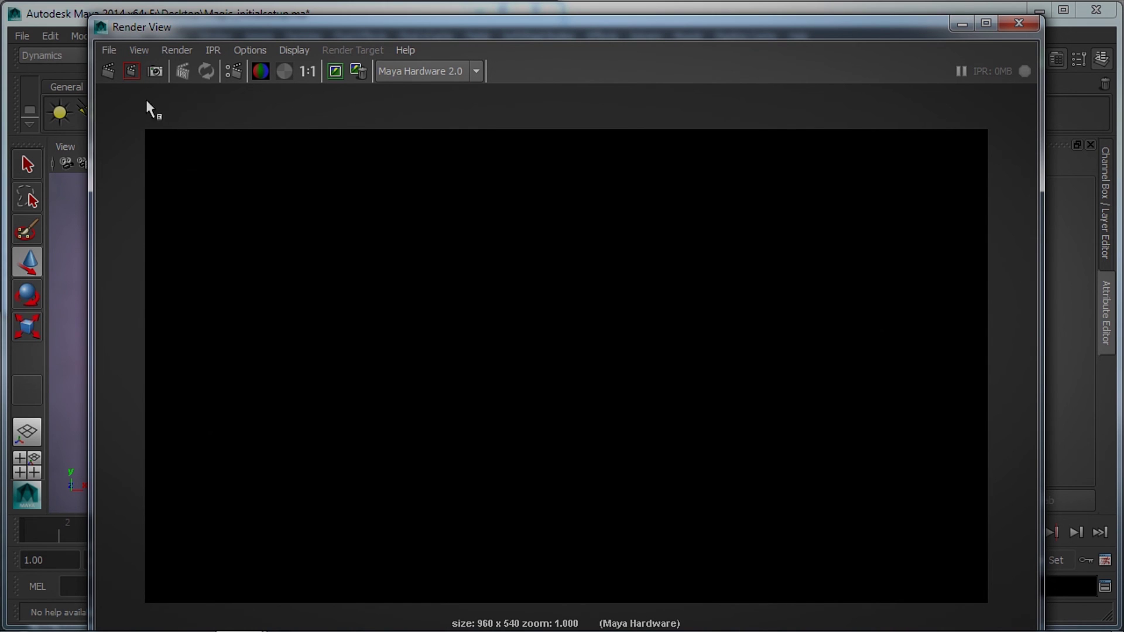
click(111, 72)
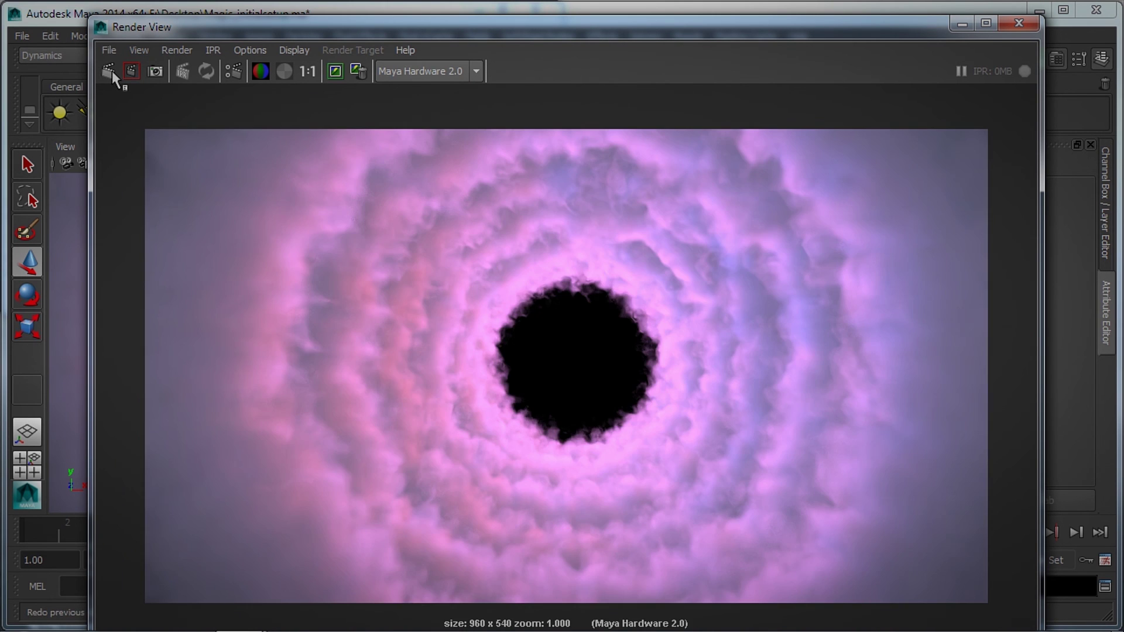